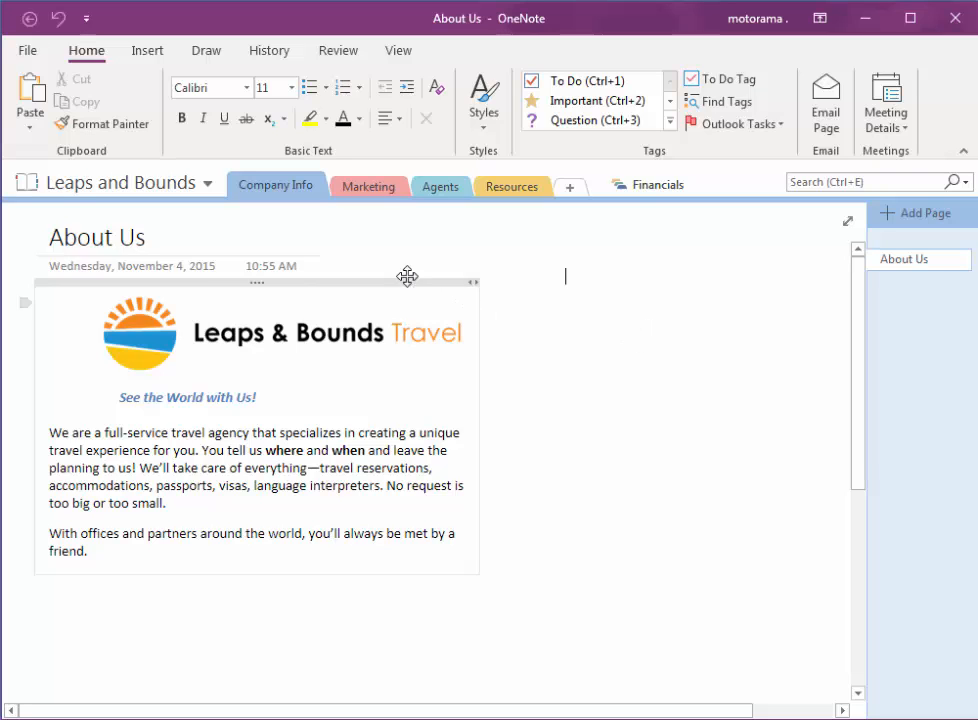
# Close the Leaps and Bounds notebook and the defaultPersonalNotebook notebook
pyautogui.click(209, 186)
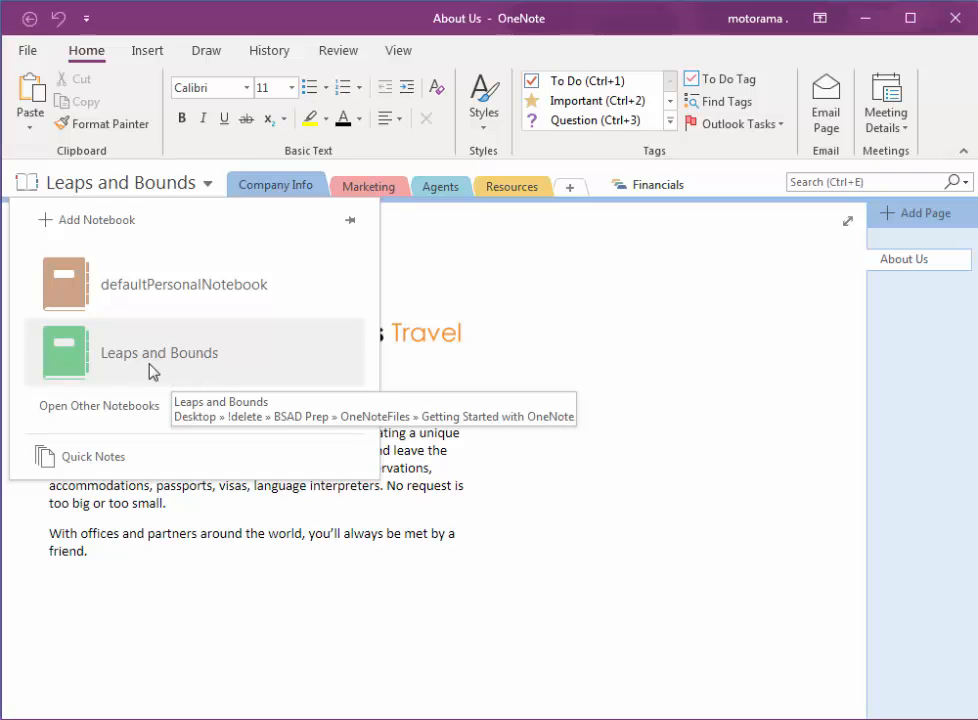
pyautogui.rightClick(86, 351)
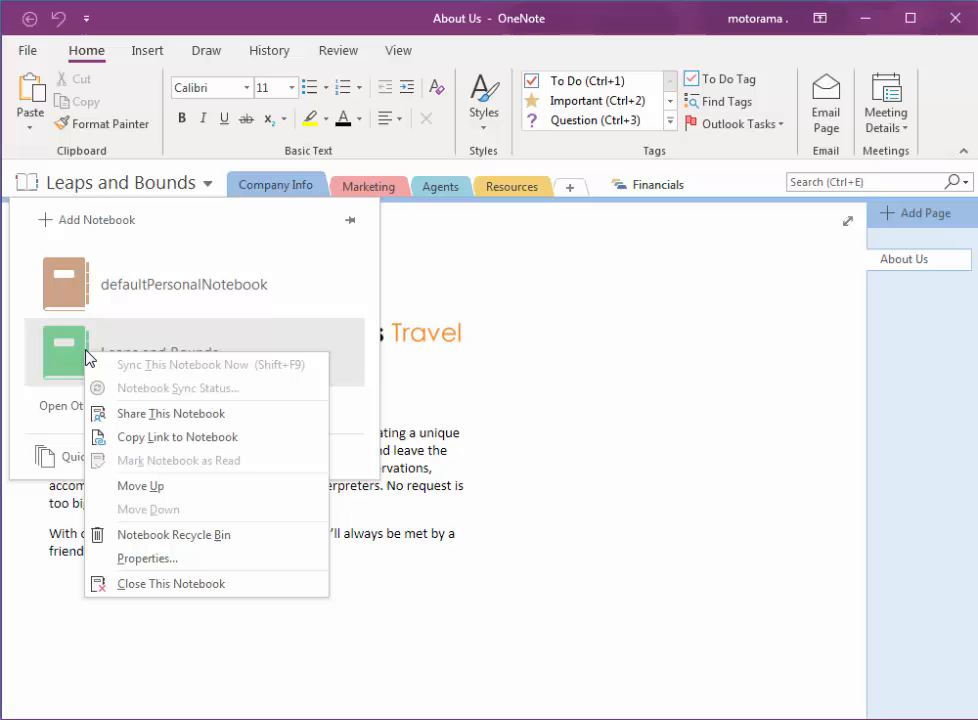
pyautogui.click(188, 590)
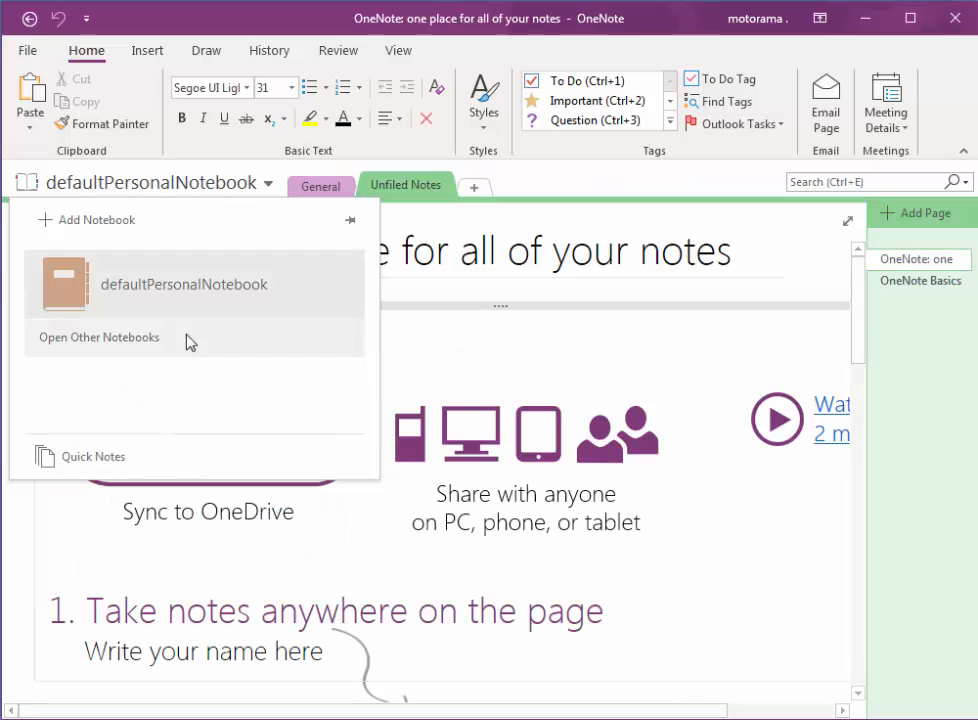
pyautogui.rightClick(148, 291)
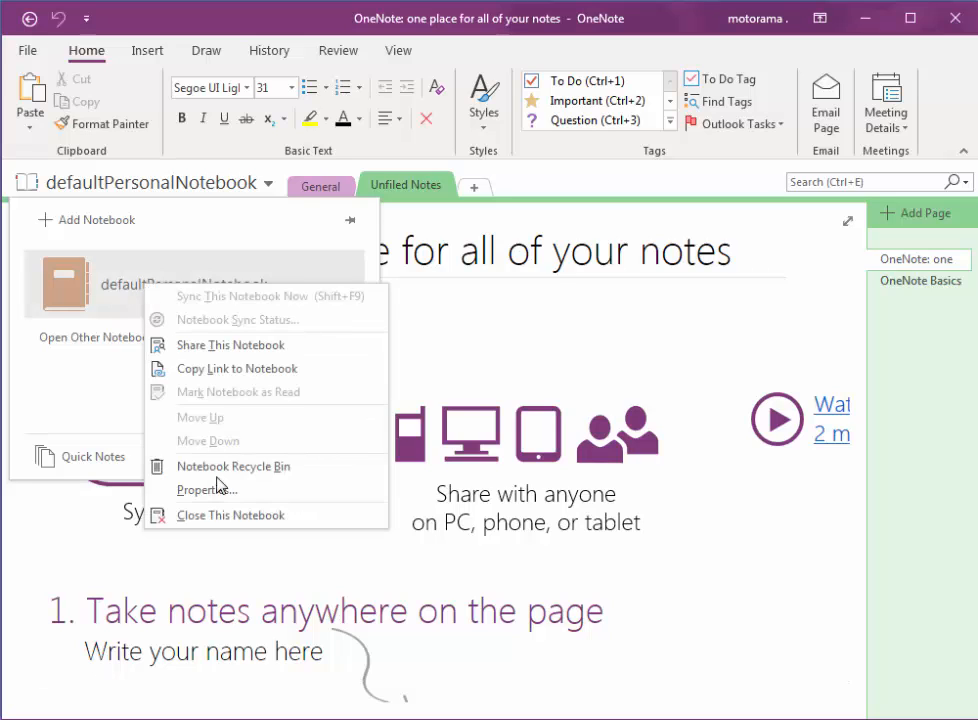
pyautogui.click(219, 515)
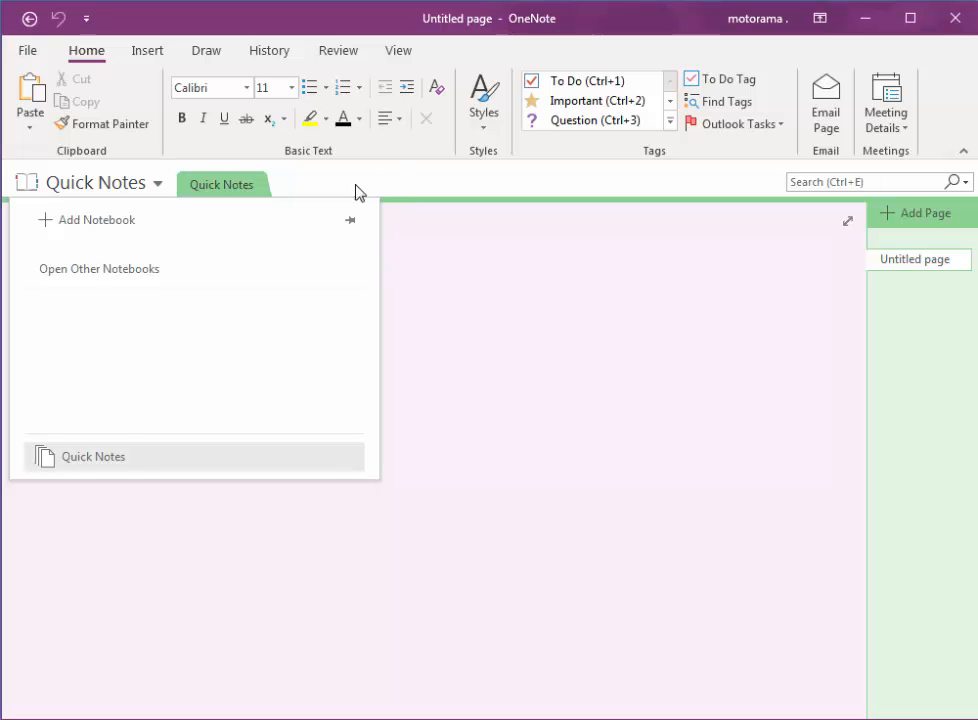
pyautogui.click(293, 12)
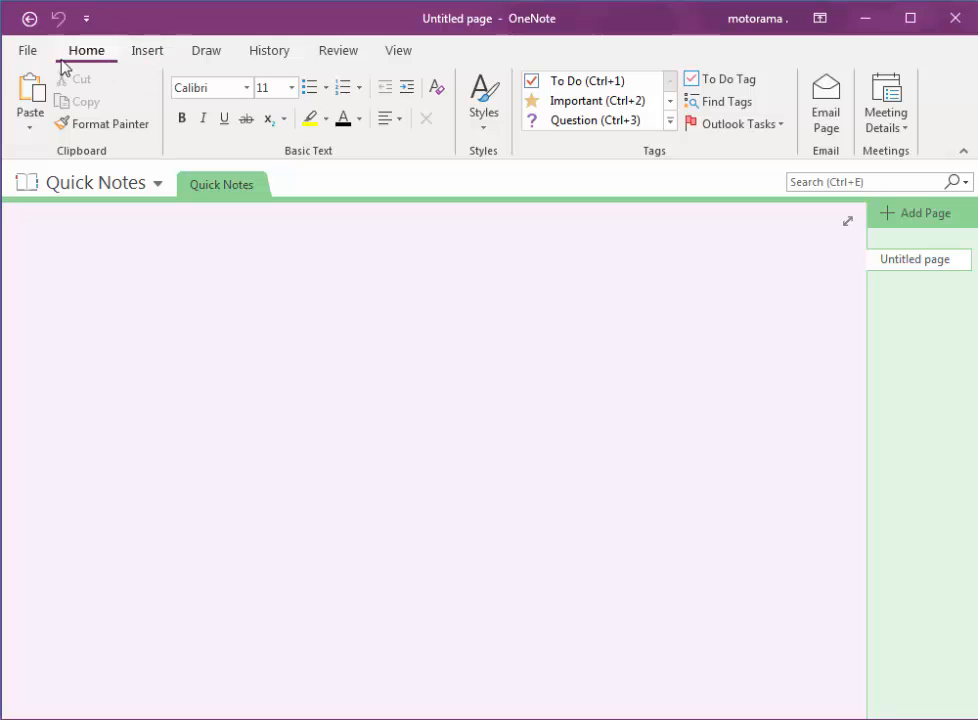
# Open the Travel Notebook from its Open Notebook.onetoc2 file in the Adding and Formatting Notebook Content folder
pyautogui.click(30, 52)
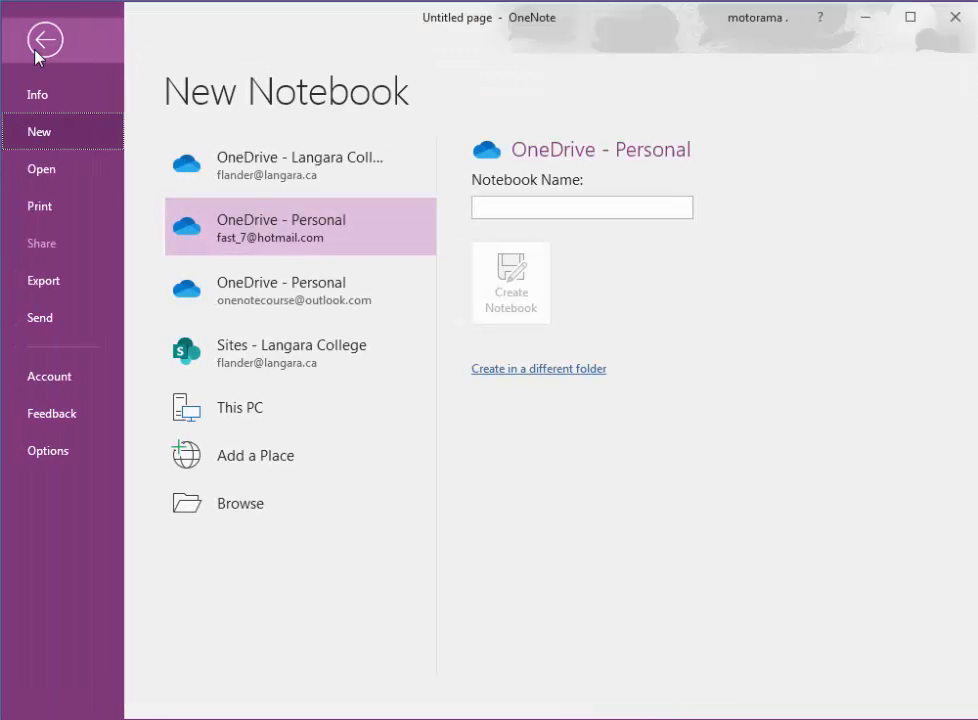
pyautogui.click(48, 177)
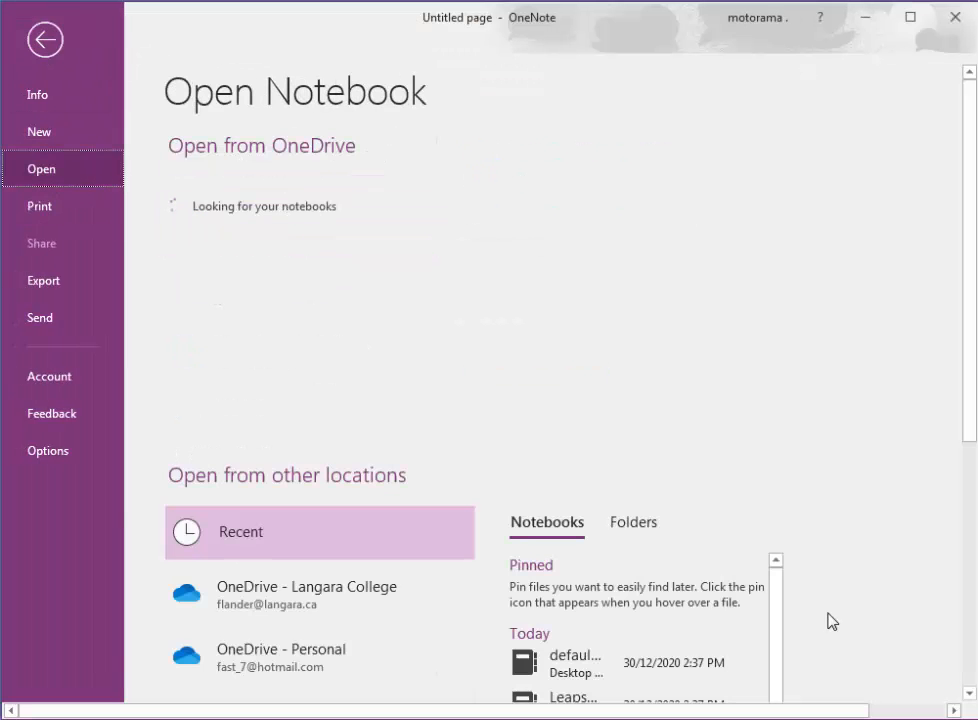
pyautogui.scroll(-3, 965, 201)
pyautogui.scroll(-3, 921, 511)
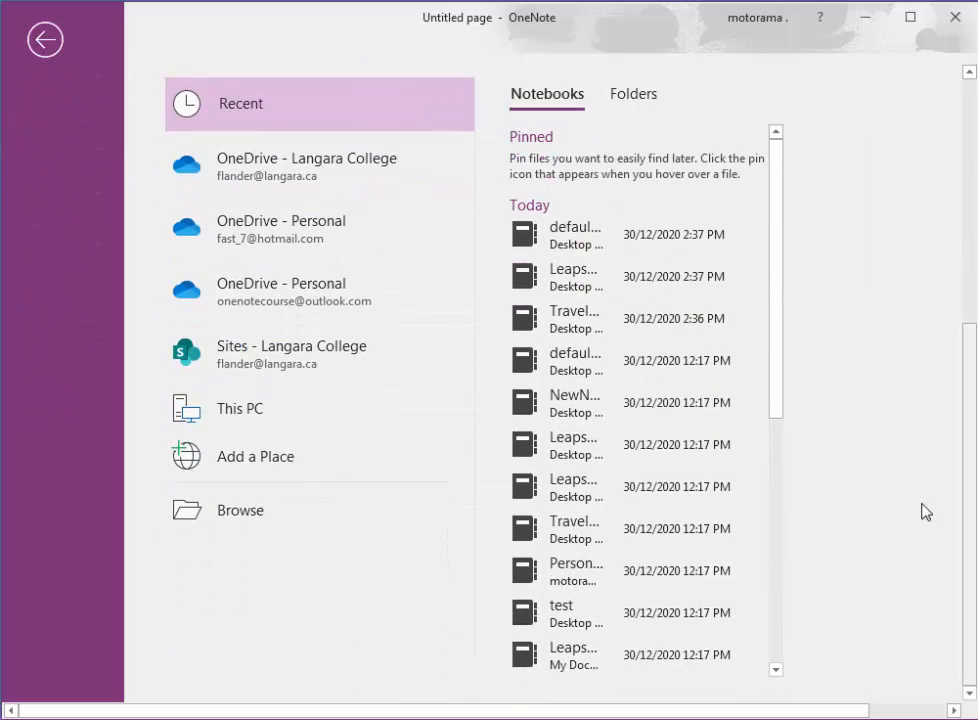
pyautogui.click(185, 512)
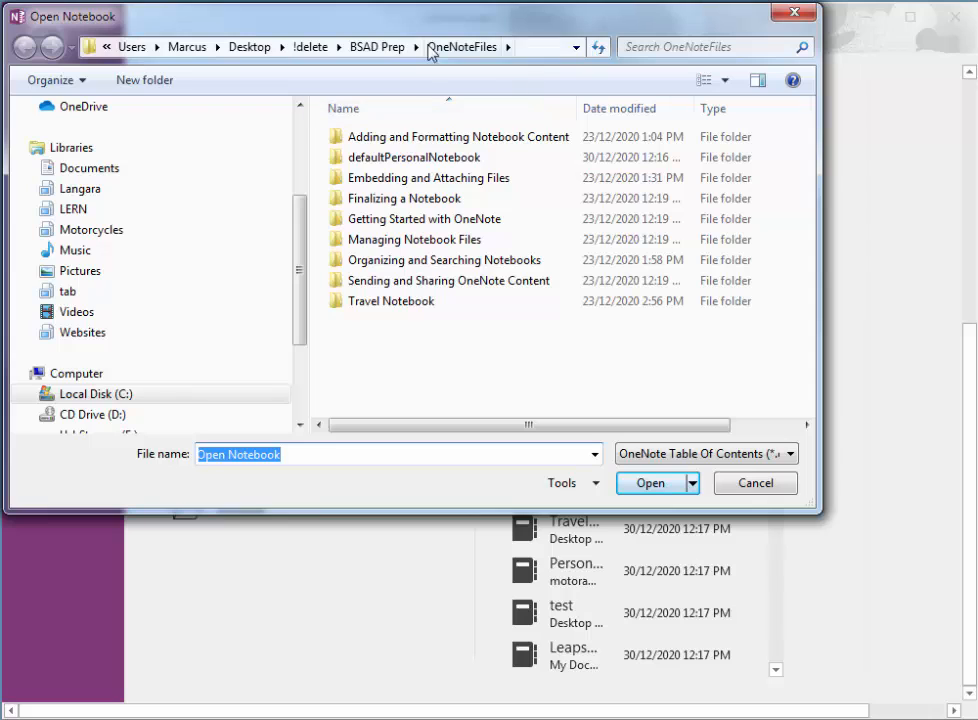
pyautogui.doubleClick(420, 138)
pyautogui.doubleClick(408, 140)
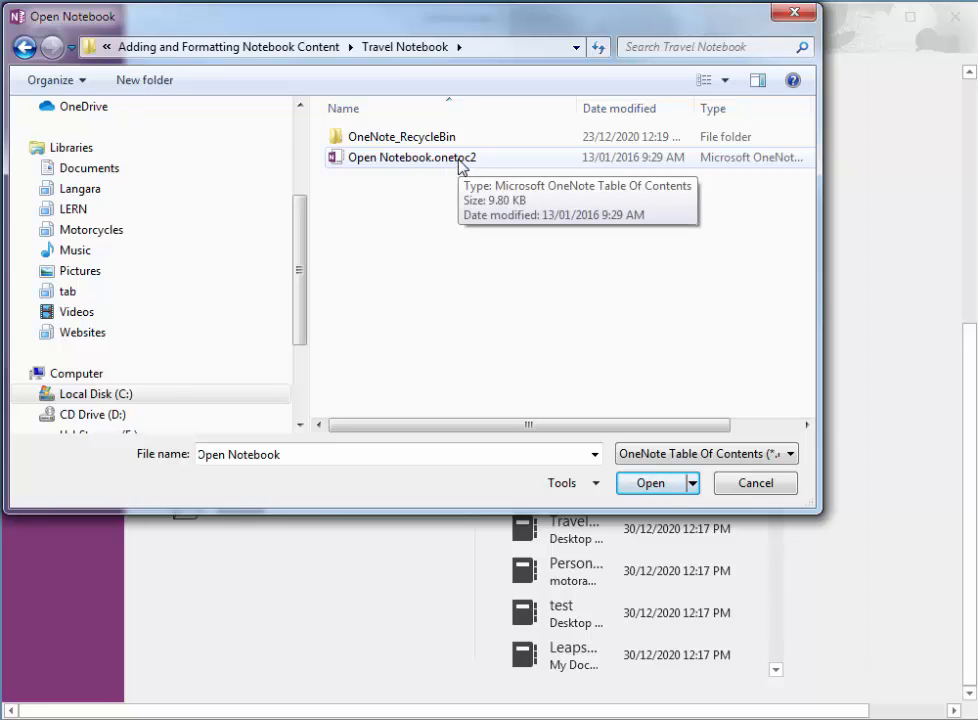
pyautogui.doubleClick(458, 160)
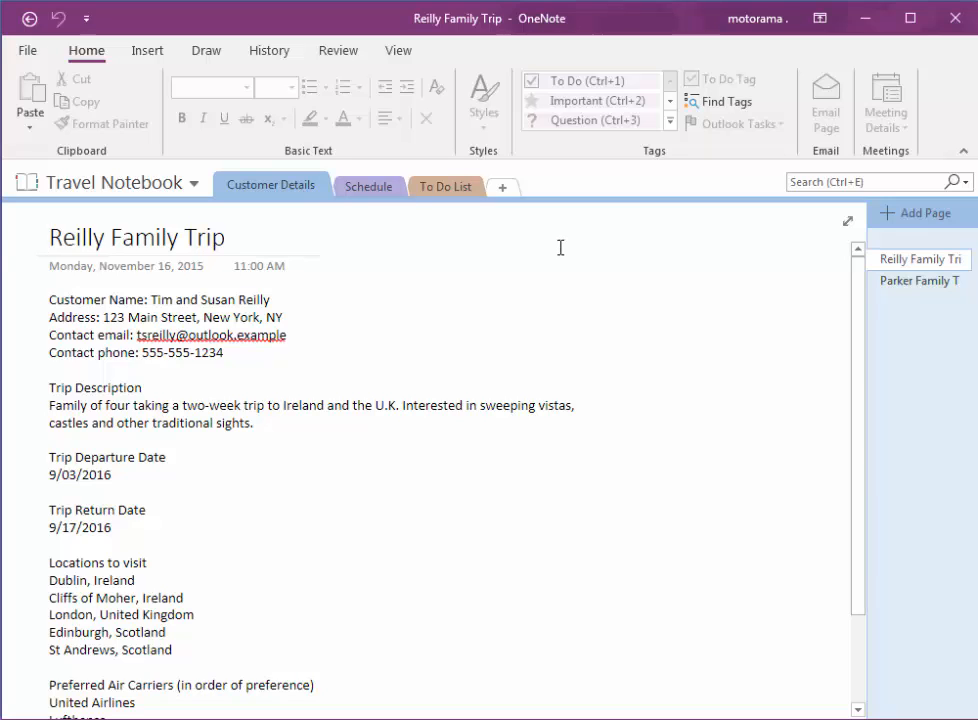
# Add a new section named Advice and title its page Packing Advice
pyautogui.click(505, 190)
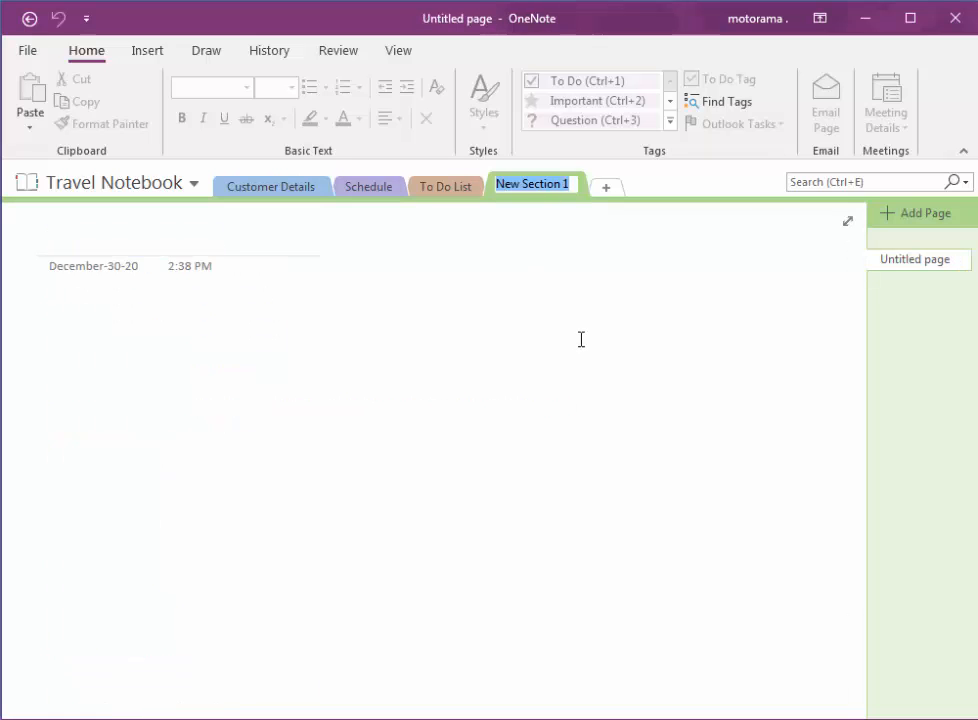
pyautogui.write('Advice')
pyautogui.press('Return')
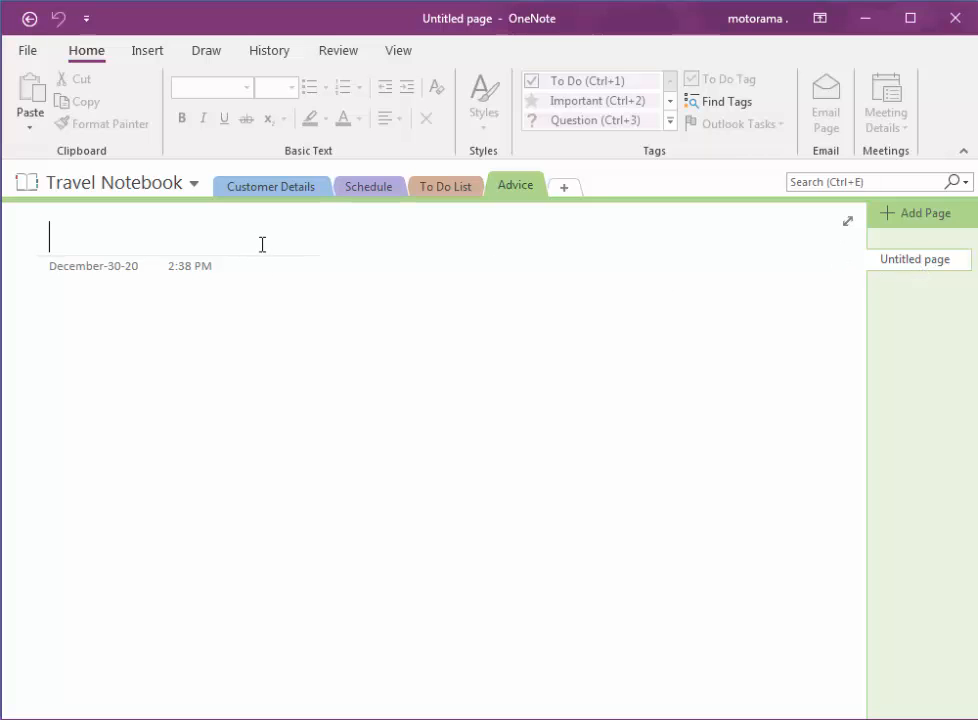
pyautogui.write('Pac')
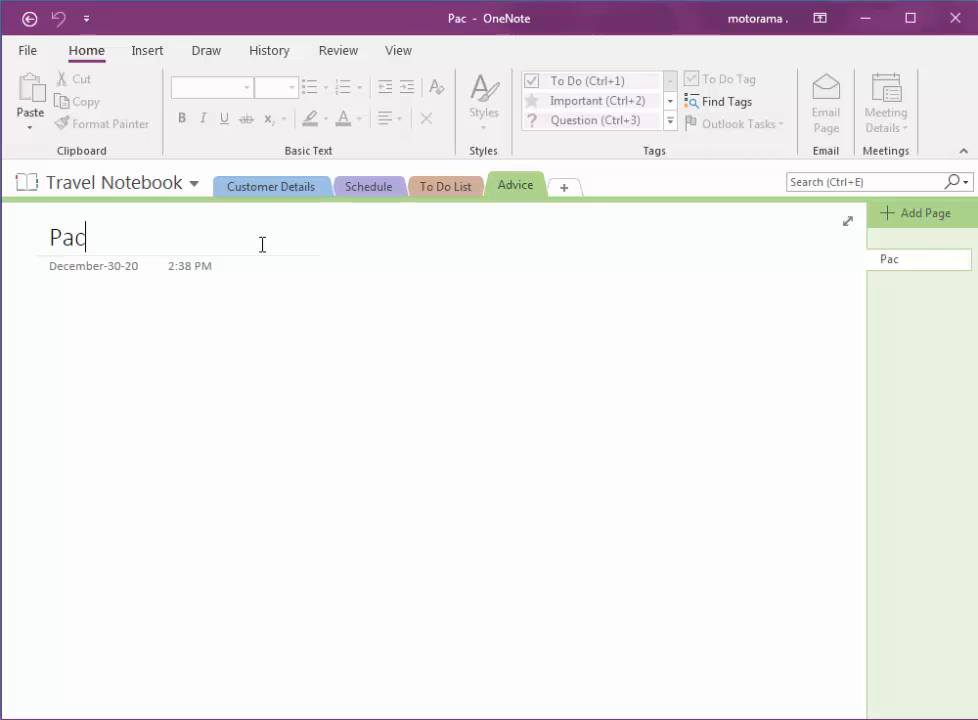
pyautogui.write('king Advice')
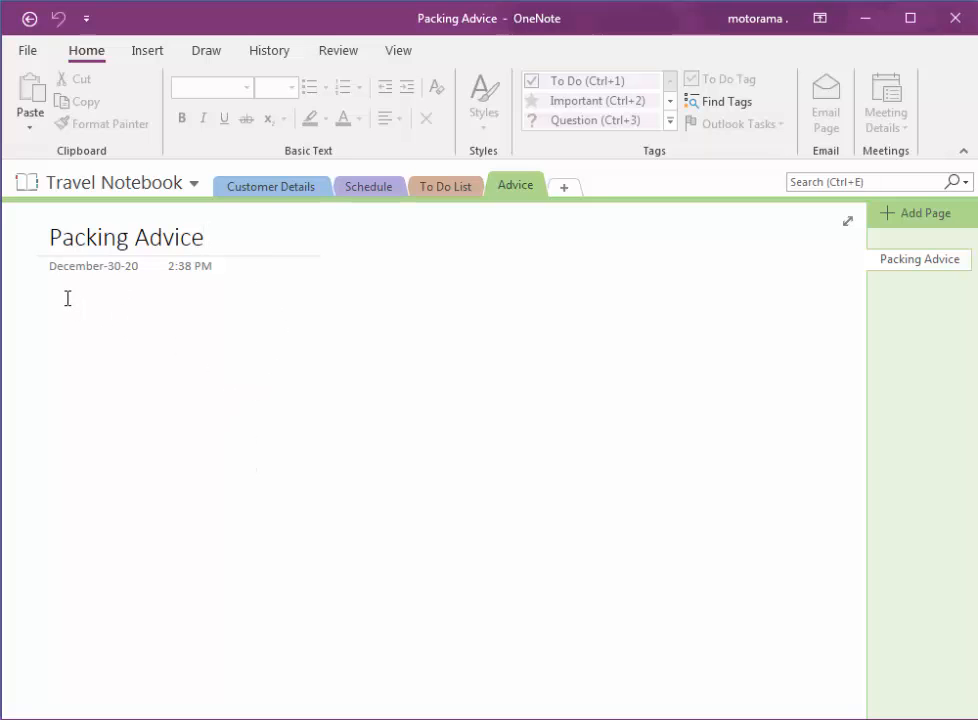
# Start a list in the body of the Packing Advice page with Clothing and Toiletries on separate lines
pyautogui.press('Return')
pyautogui.write('Pa')
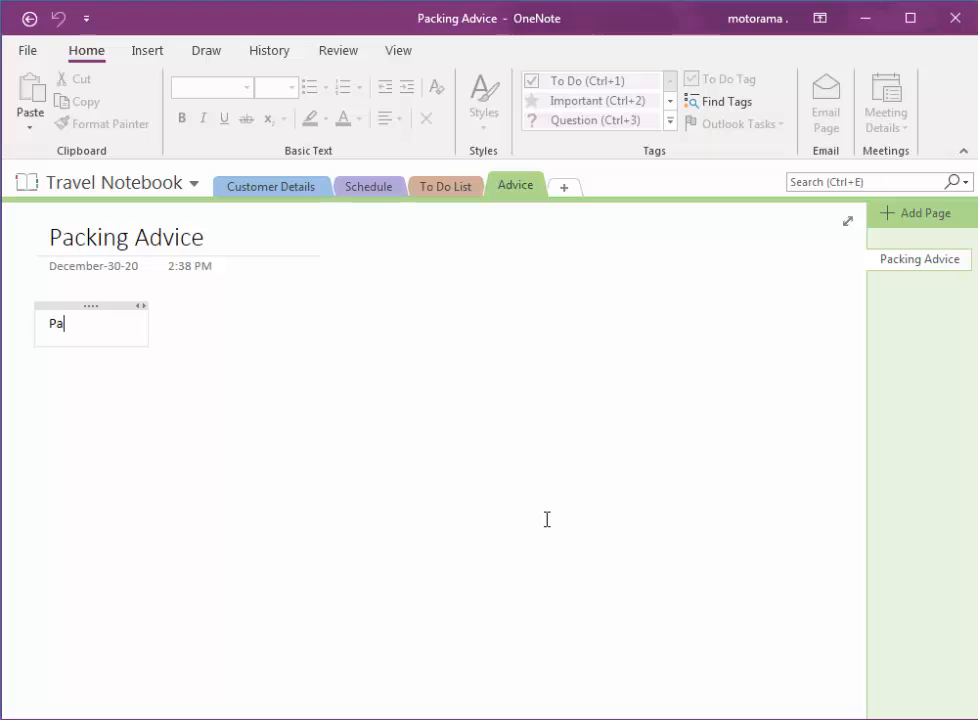
pyautogui.hotkey('ctrl', 'z')
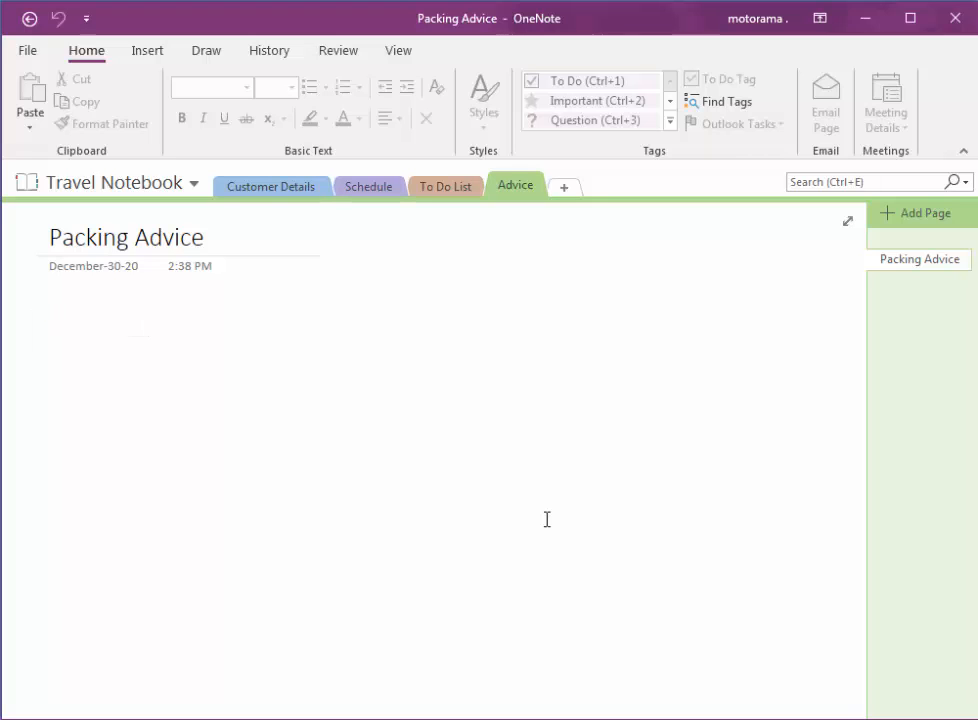
pyautogui.write('Co')
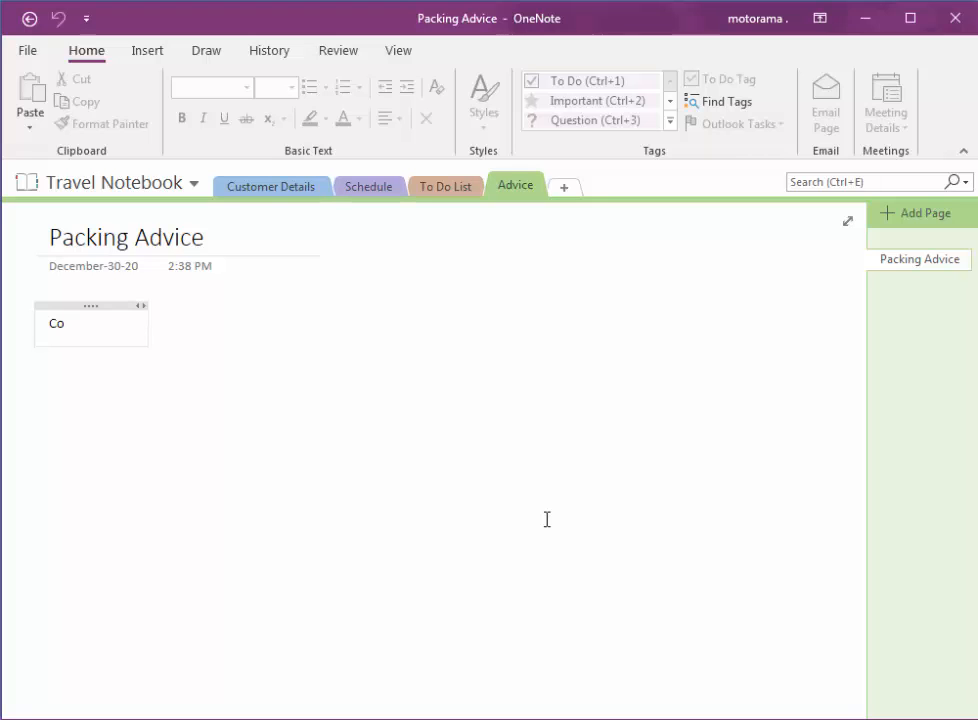
pyautogui.press('BackSpace')
pyautogui.write('lothing')
pyautogui.press('Return')
pyautogui.write('T')
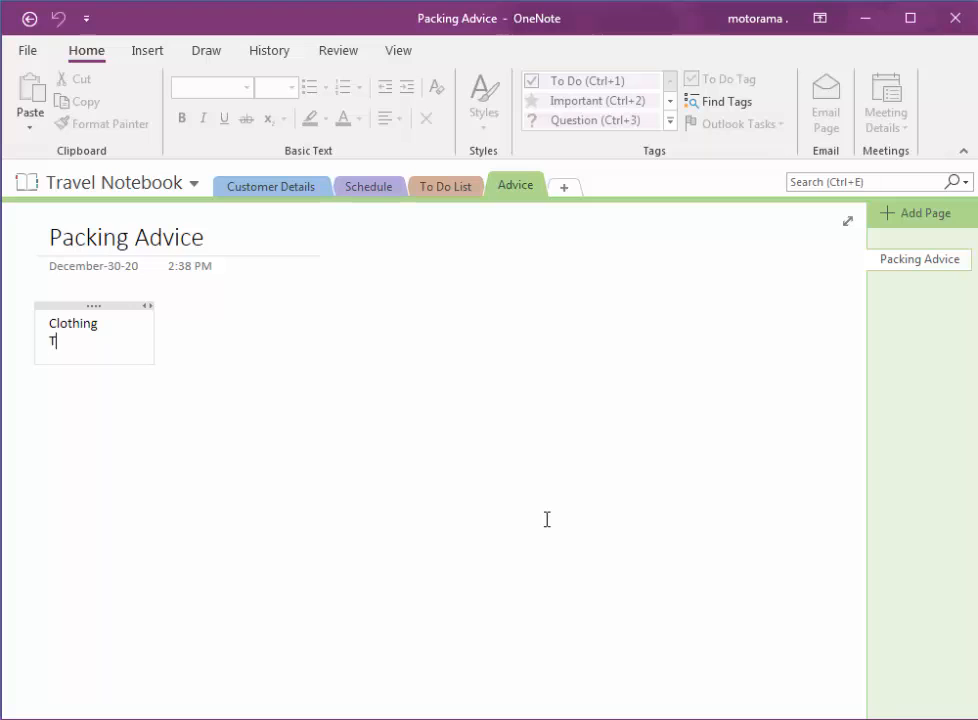
pyautogui.write('oiletries')
pyautogui.press('Return')
# Continue the packing list with Soap, Towels, Shoes and Snacks, each on its own line
pyautogui.write('S')
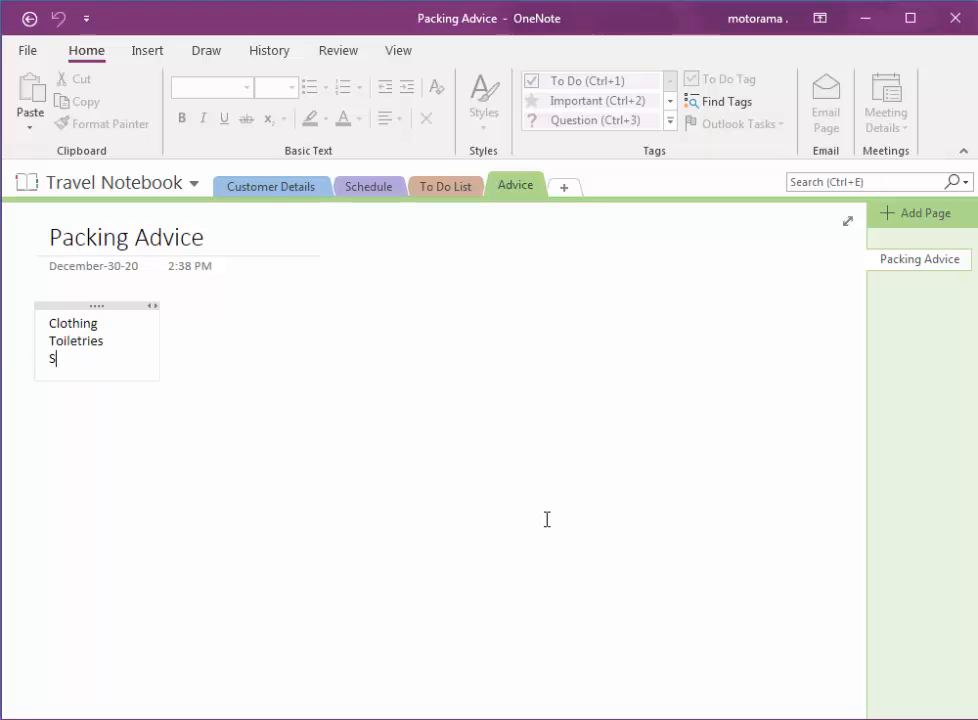
pyautogui.write('oap')
pyautogui.press('Return')
pyautogui.write('Towels')
pyautogui.press('Return')
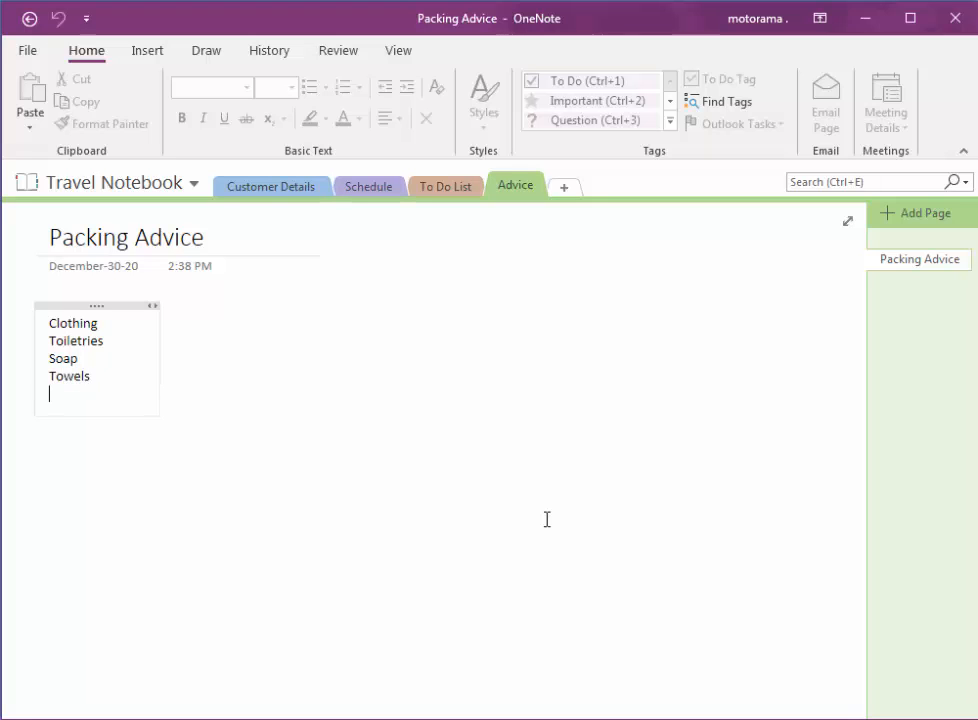
pyautogui.write('Shoes')
pyautogui.press('Return')
pyautogui.write('Snakc')
pyautogui.press('BackSpace')
pyautogui.press('BackSpace')
pyautogui.write('cks')
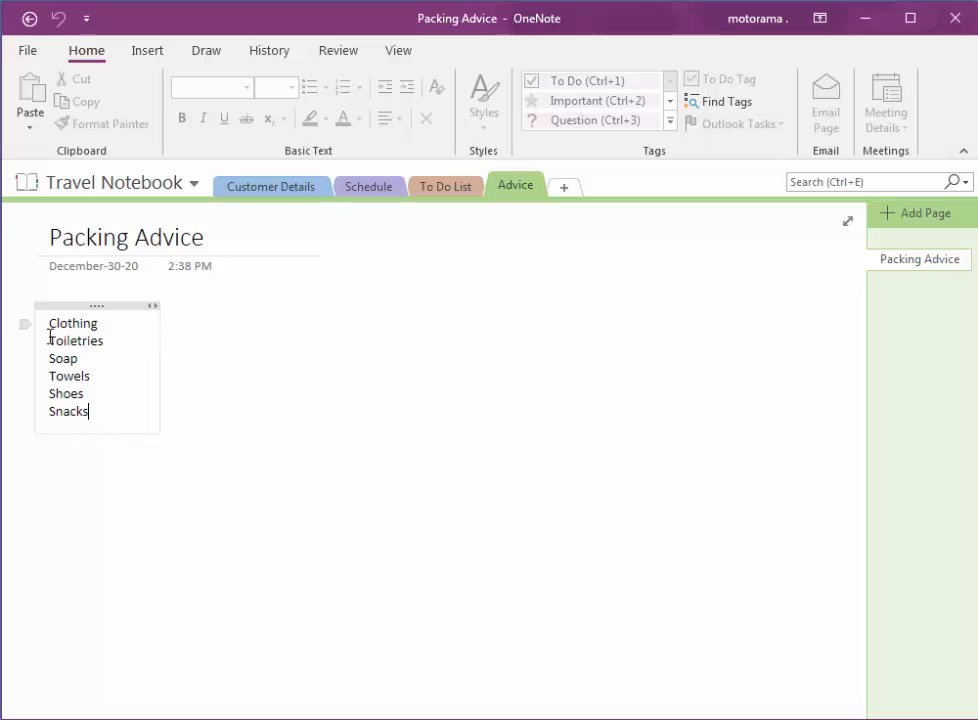
# Make the word Clothing in the packing list bold
pyautogui.moveTo(69, 322); pyautogui.dragTo(96, 322)
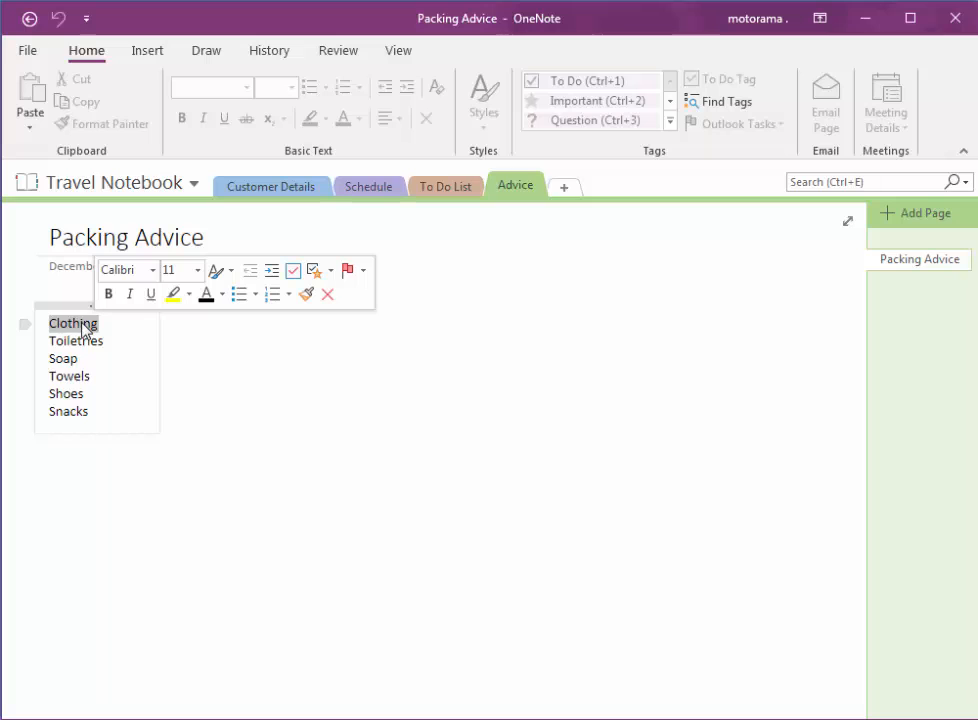
pyautogui.click(129, 371)
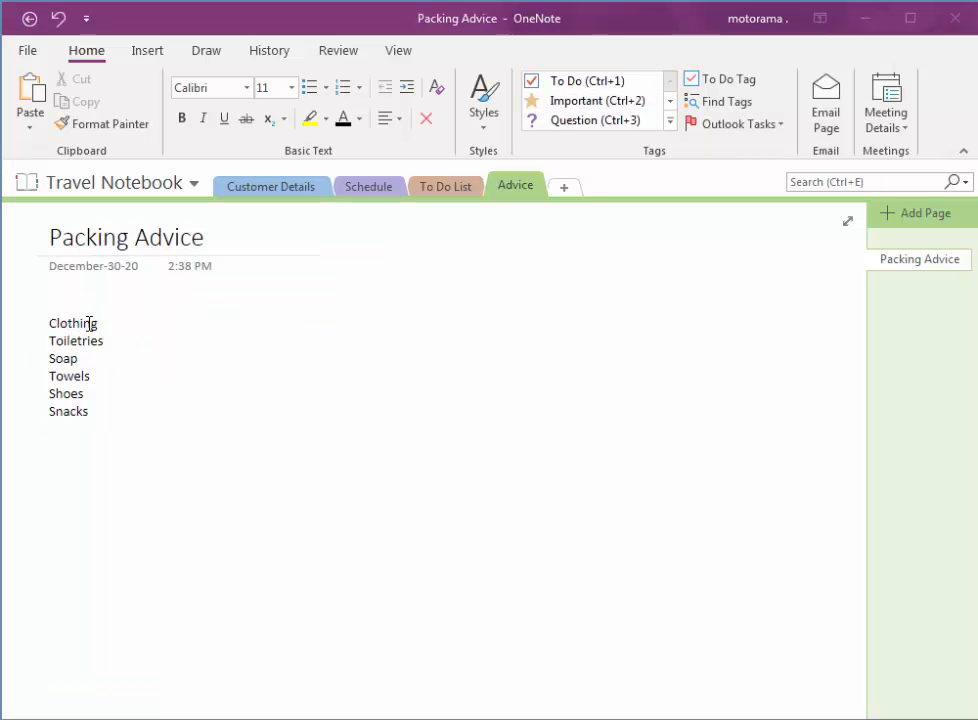
pyautogui.click(90, 323)
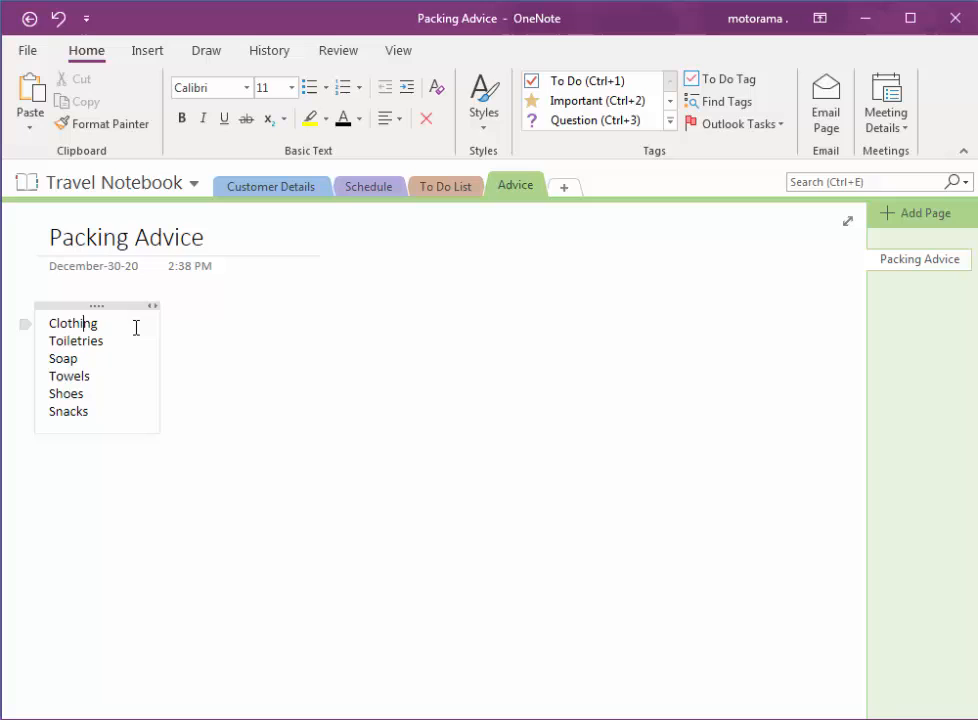
pyautogui.doubleClick(73, 323)
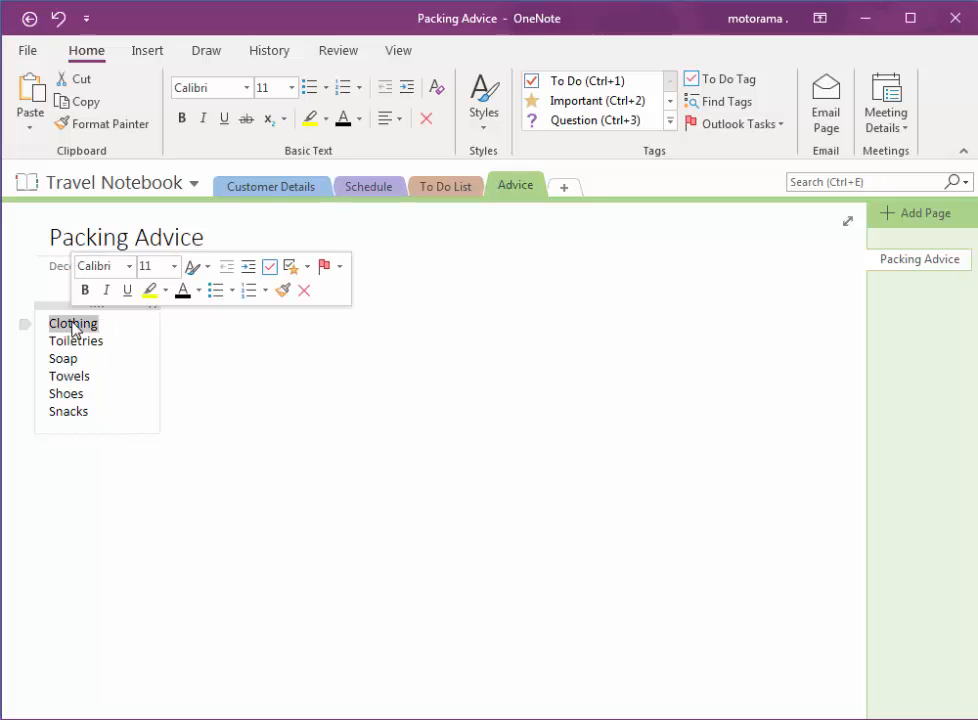
pyautogui.click(182, 118)
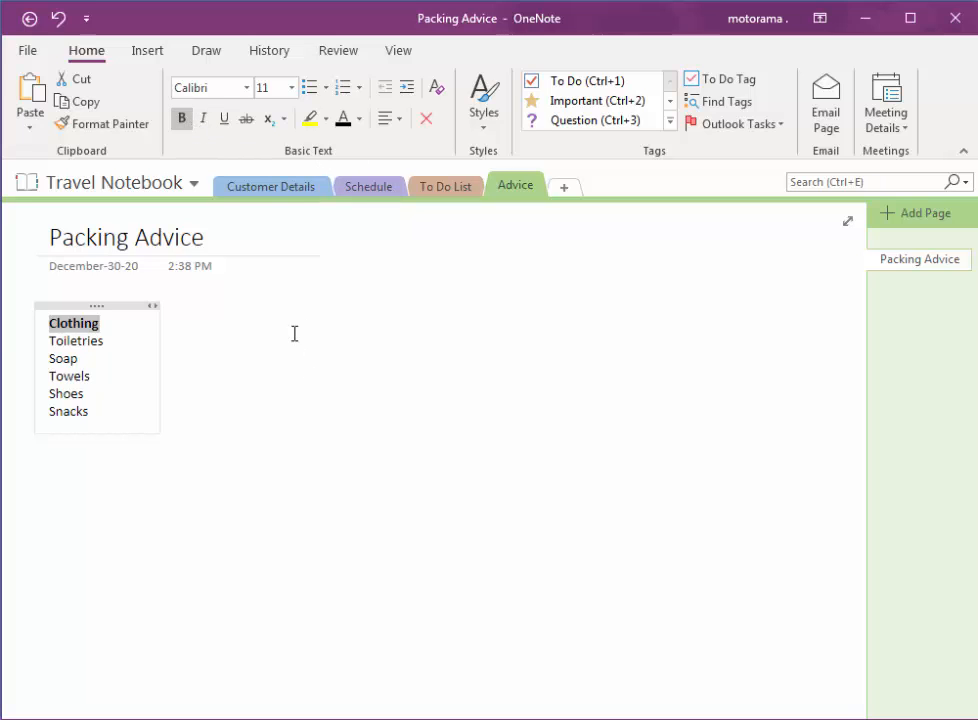
# Apply strikethrough to the Soap and Towels entries in the packing list
pyautogui.doubleClick(64, 359)
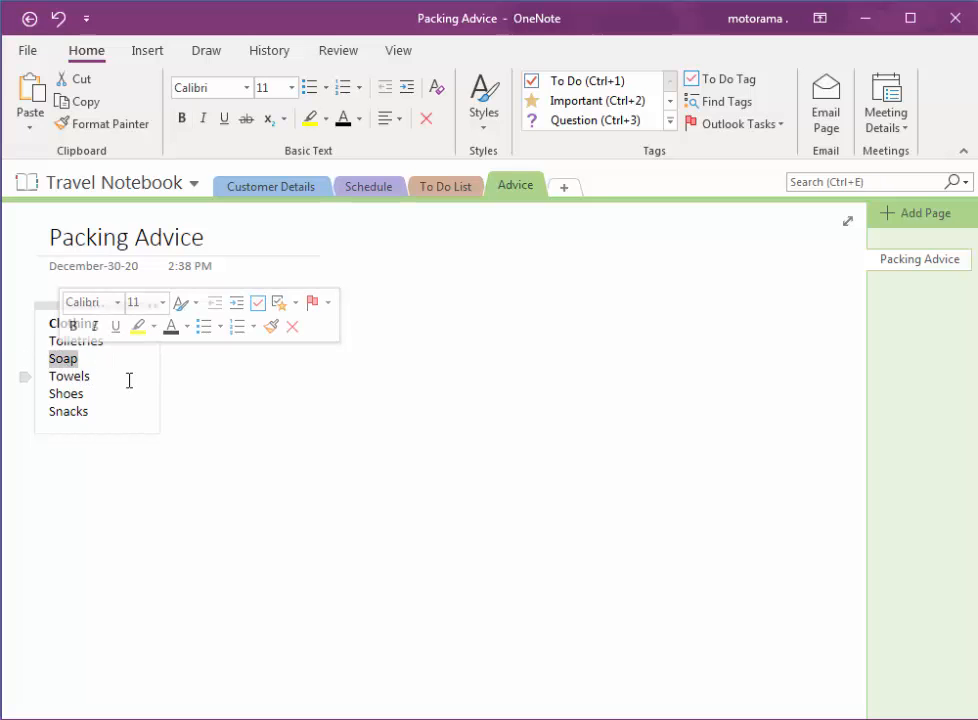
pyautogui.click(246, 119)
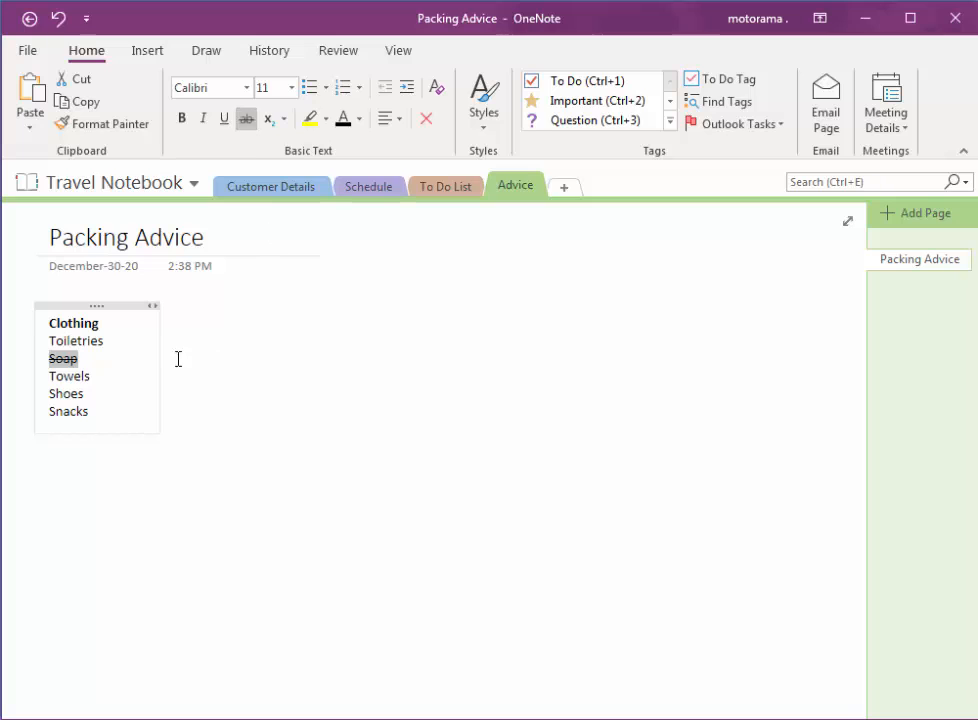
pyautogui.doubleClick(70, 376)
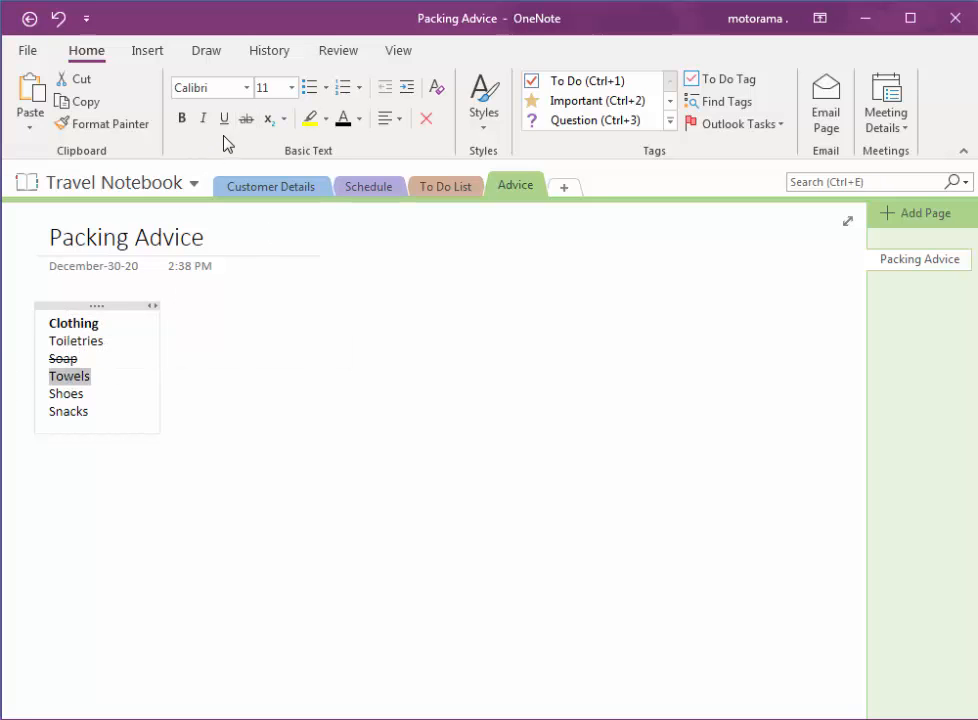
pyautogui.click(246, 119)
# Italicize the Shoes entry and underline the Snacks entry in the packing list
pyautogui.doubleClick(98, 394)
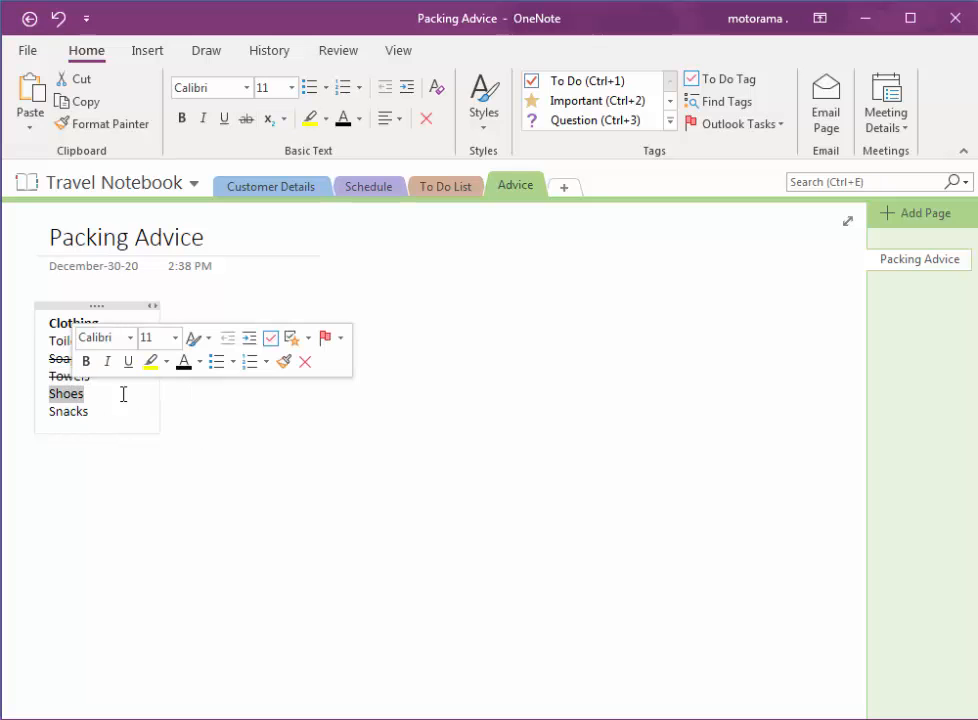
pyautogui.click(203, 118)
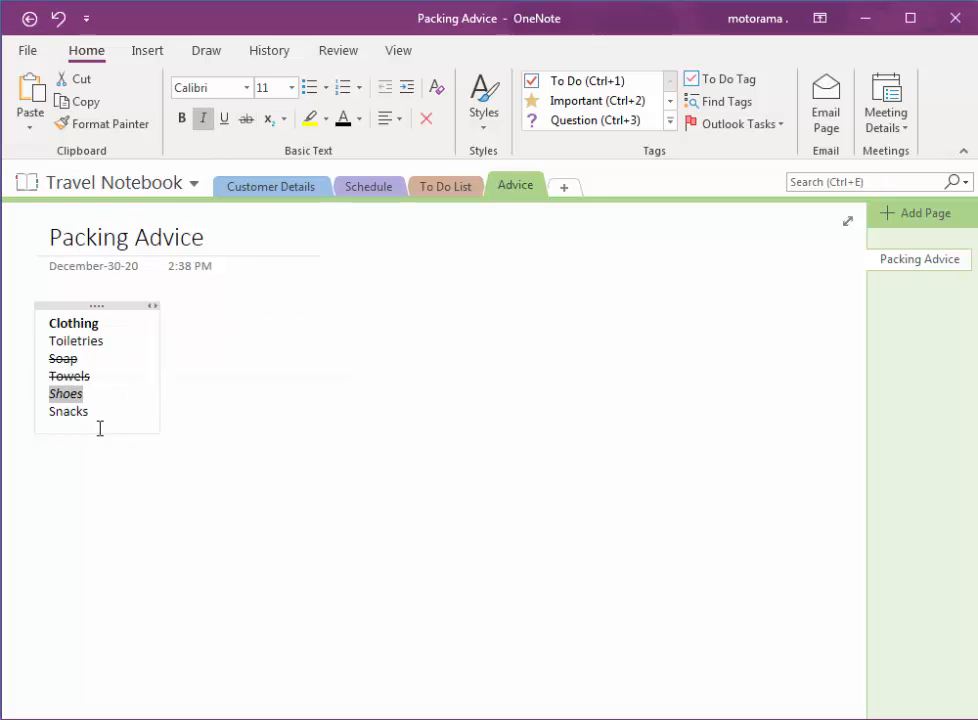
pyautogui.doubleClick(52, 411)
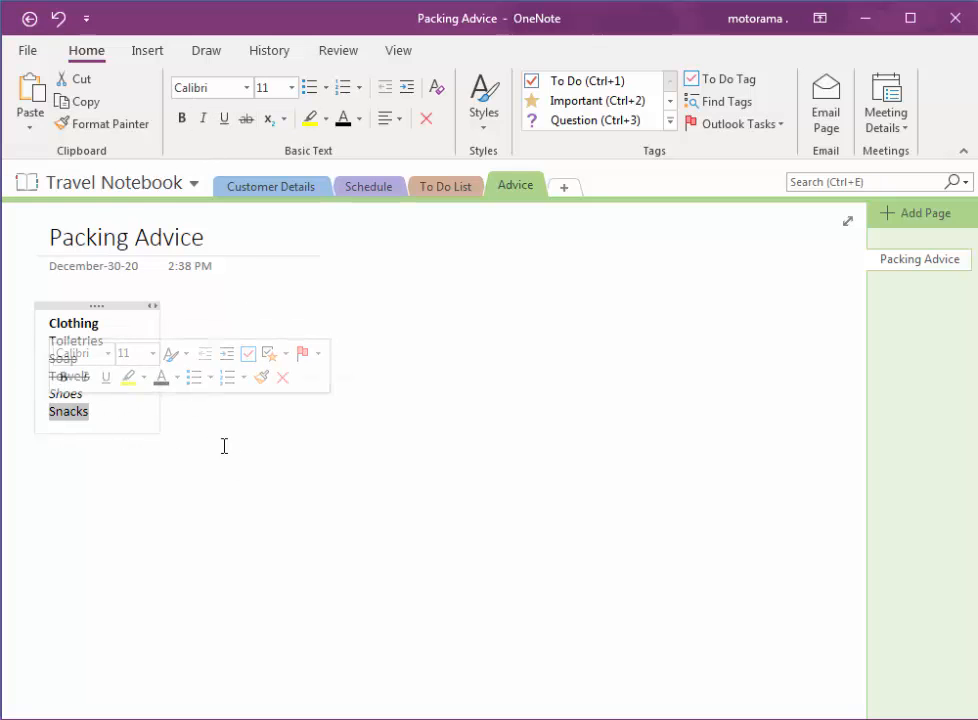
pyautogui.click(224, 118)
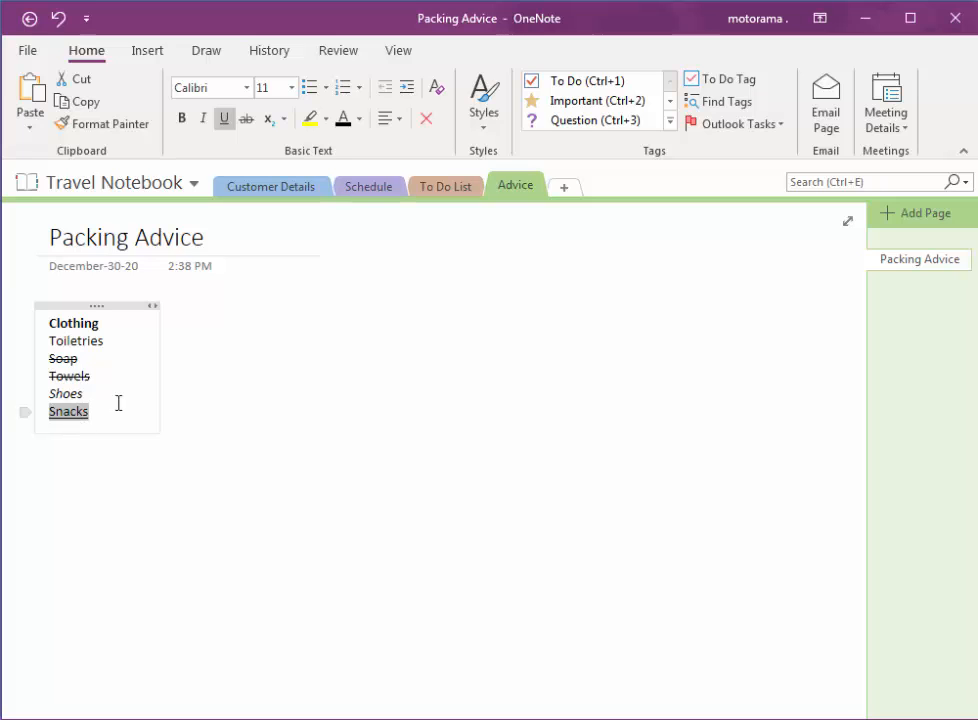
# Try bullets on the packing list entries from Clothing to Snacks, remove them, and format the entries as a numbered list
pyautogui.click(131, 328)
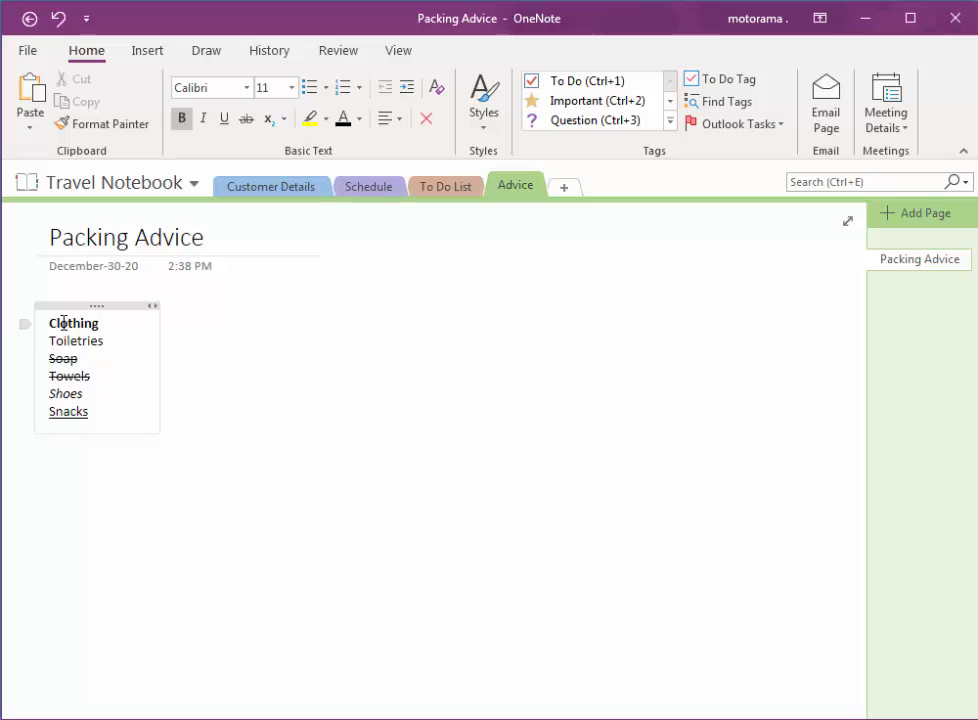
pyautogui.moveTo(69, 330); pyautogui.dragTo(183, 418)
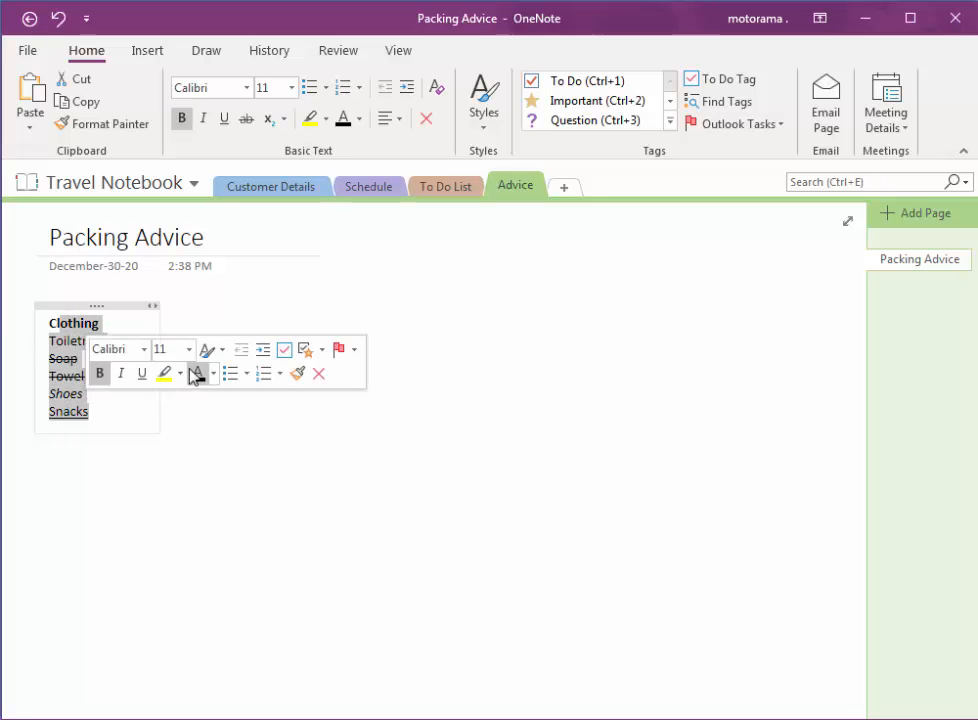
pyautogui.click(310, 93)
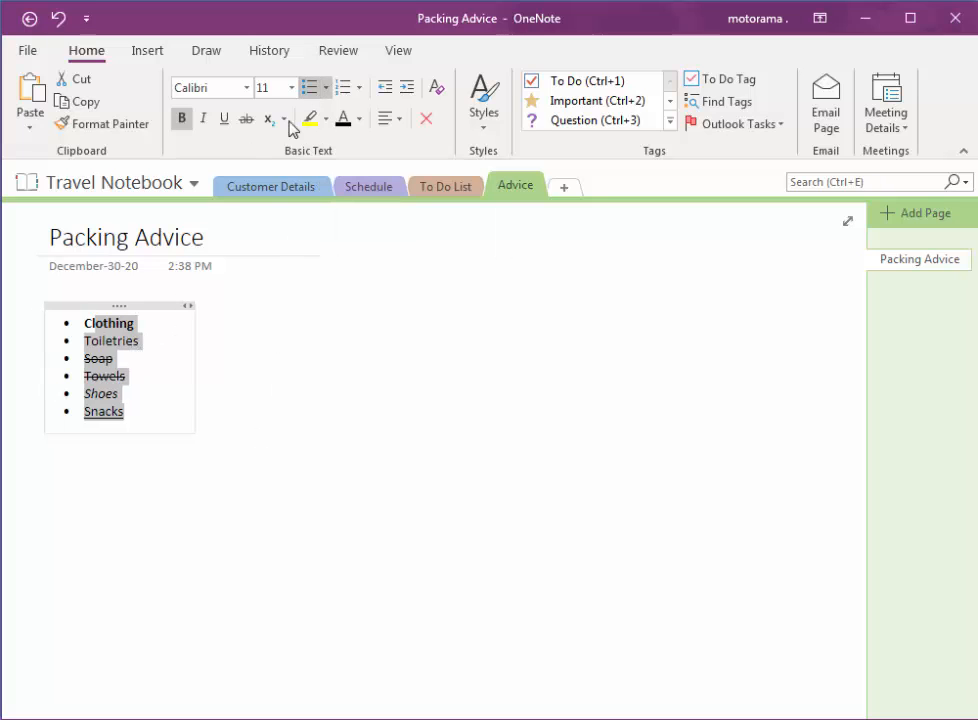
pyautogui.click(313, 93)
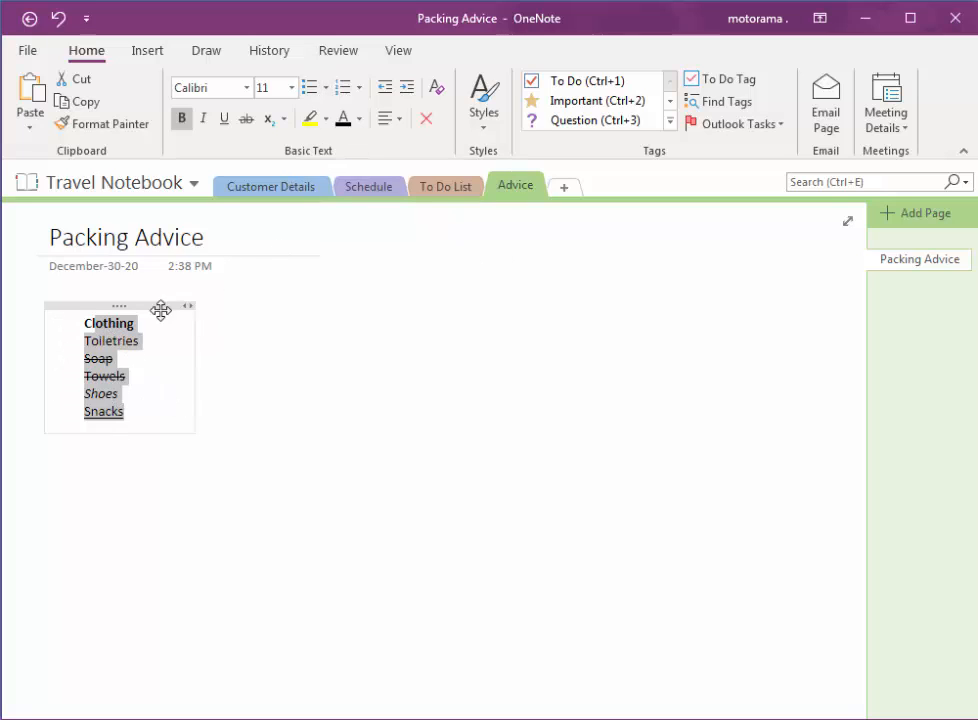
pyautogui.click(344, 94)
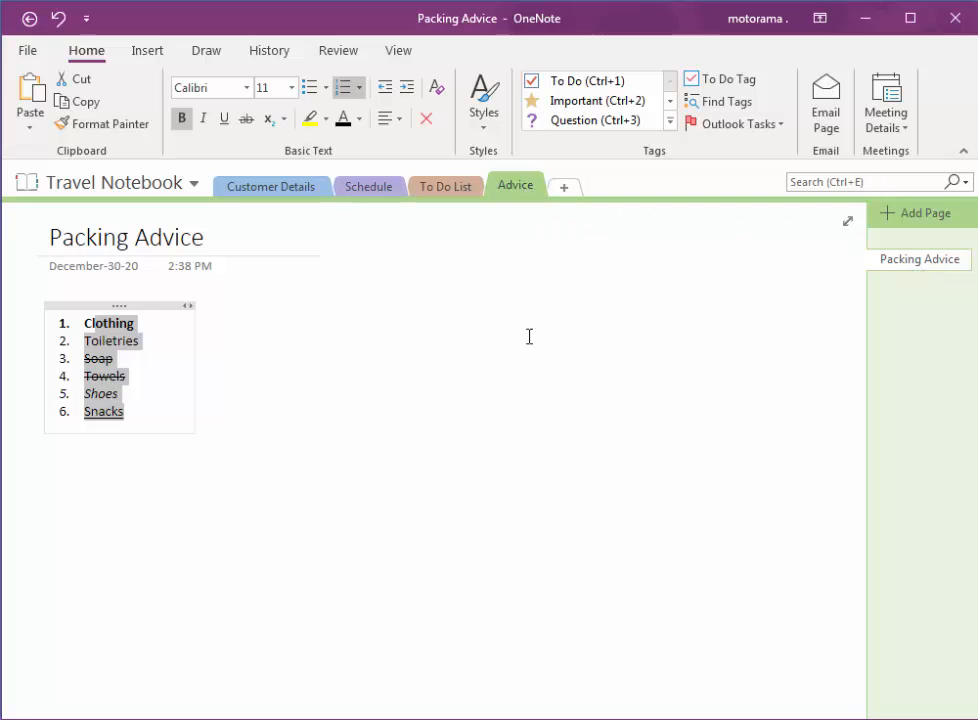
# Insert an online picture from the Airplane category, the British Airways plane on a white background, in the blank area beside the packing list
pyautogui.click(376, 318)
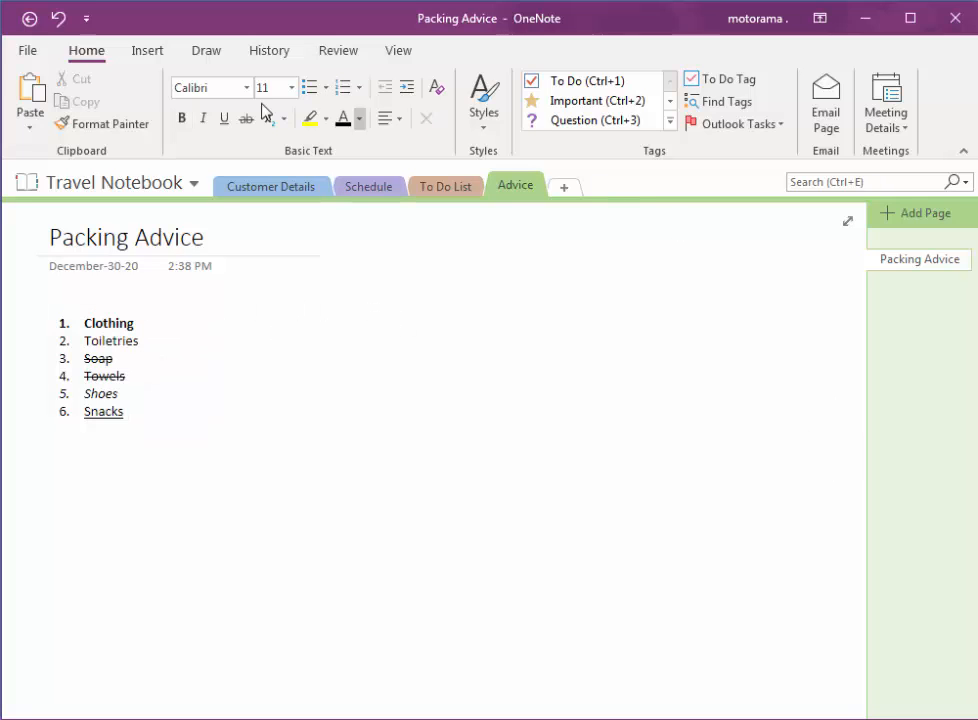
pyautogui.click(148, 51)
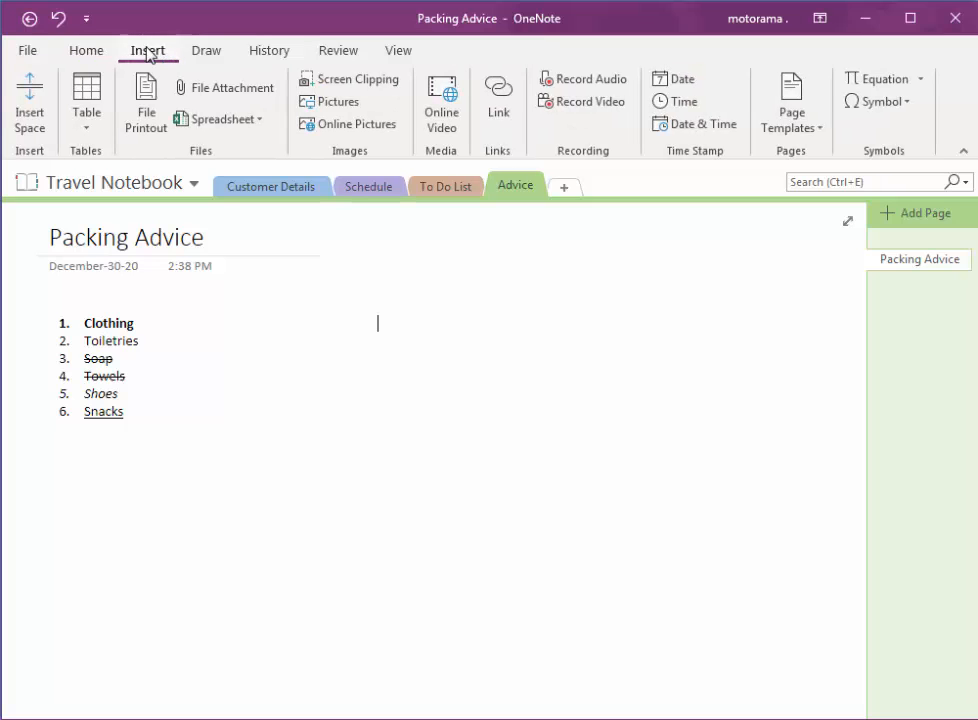
pyautogui.click(341, 127)
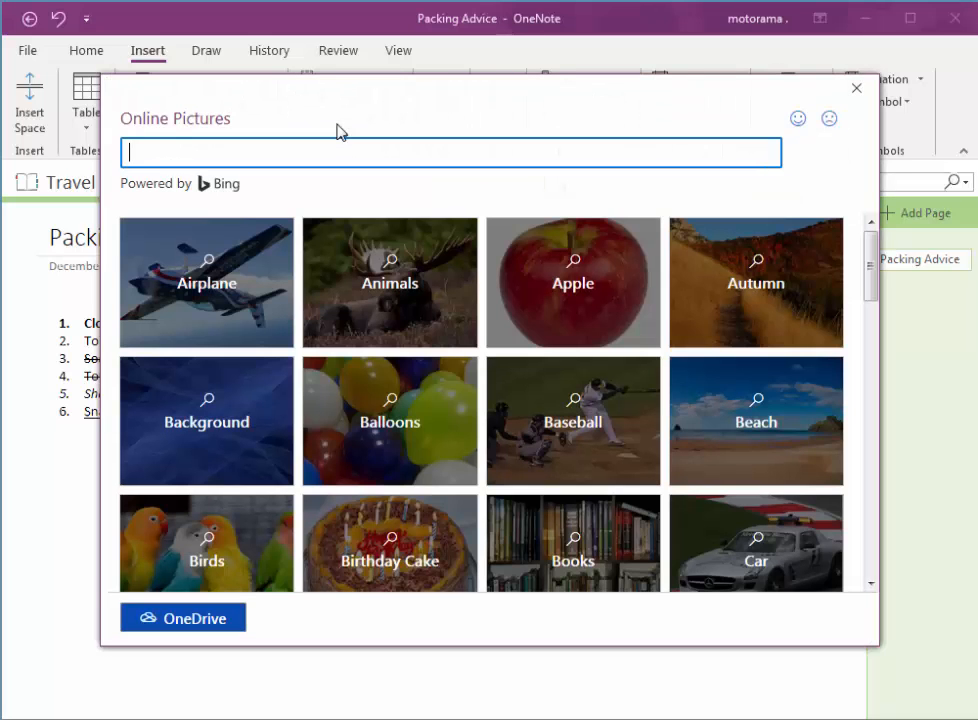
pyautogui.click(203, 311)
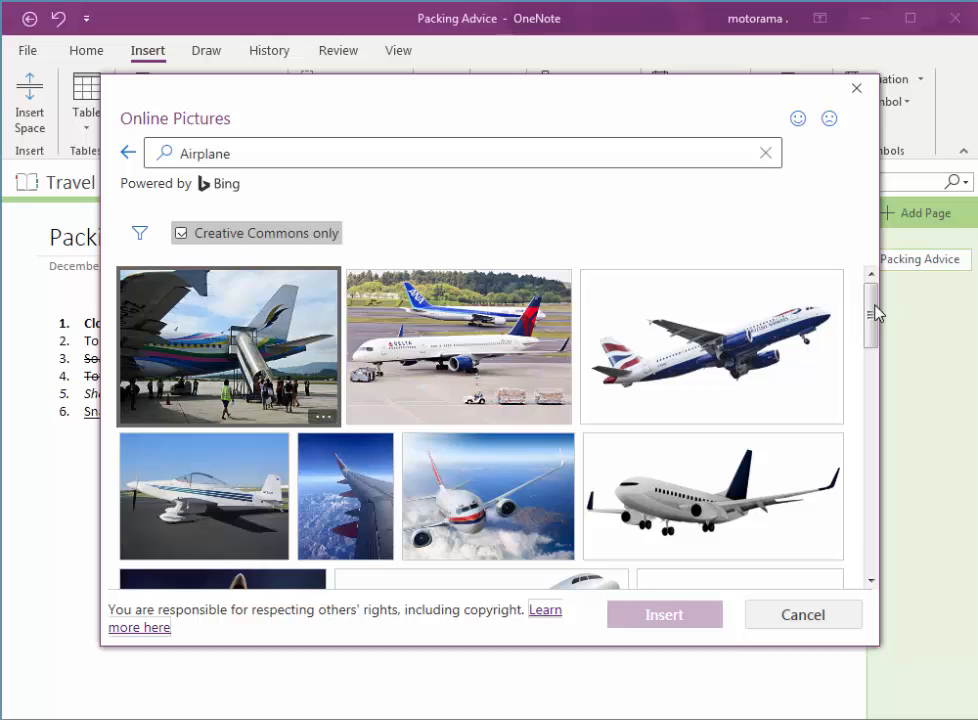
pyautogui.moveTo(872, 313)
pyautogui.mouseDown()
pyautogui.moveTo(876, 527)
pyautogui.moveTo(867, 493)
pyautogui.moveTo(871, 301)
pyautogui.mouseUp()
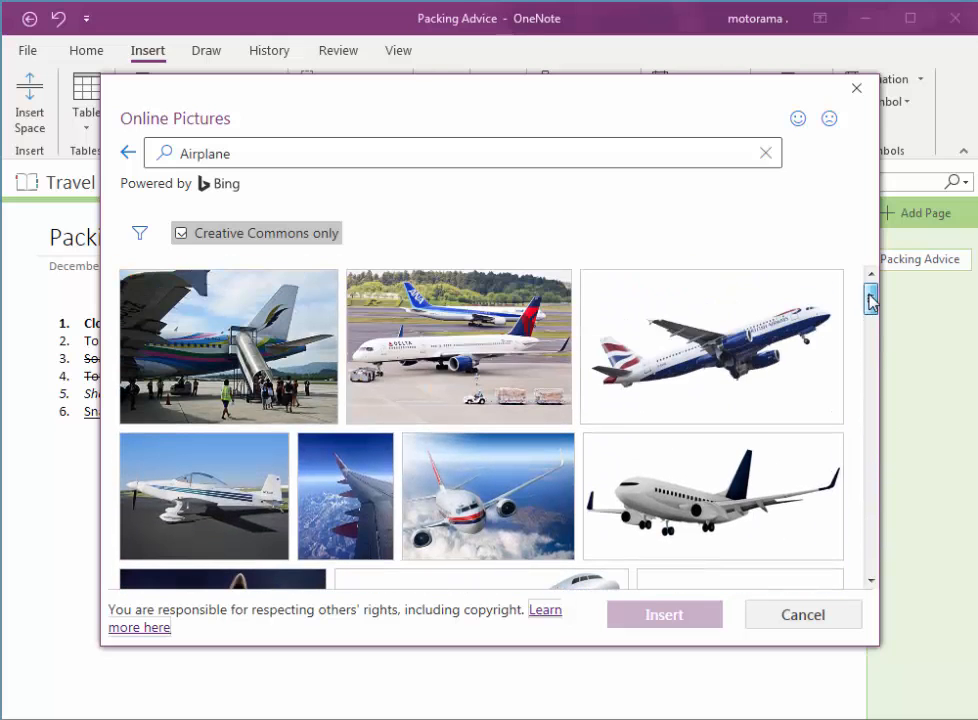
pyautogui.click(727, 345)
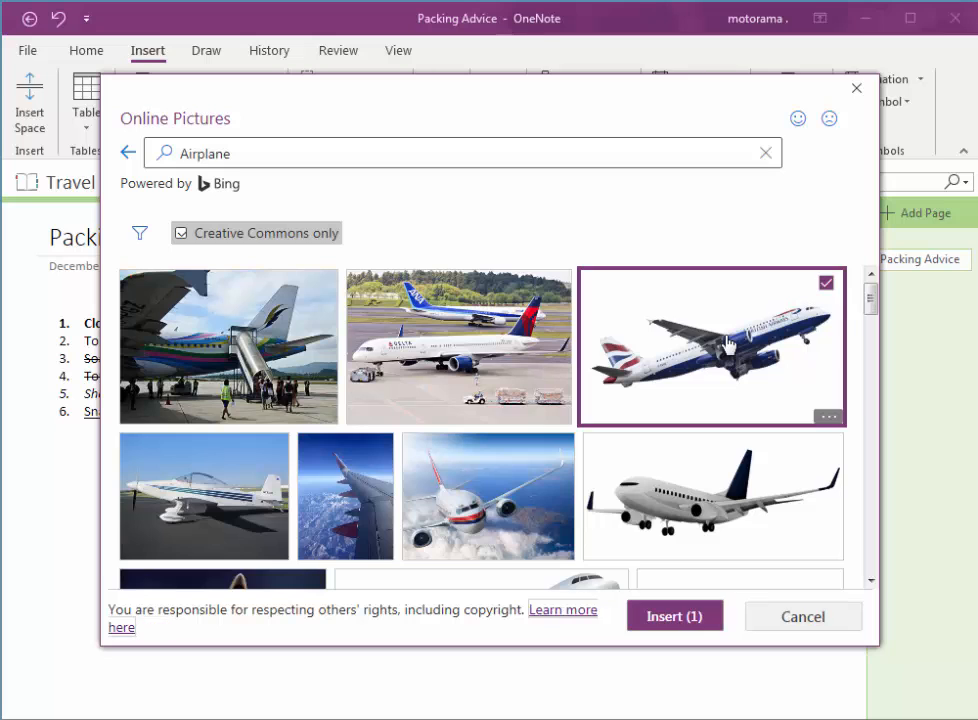
pyautogui.click(675, 618)
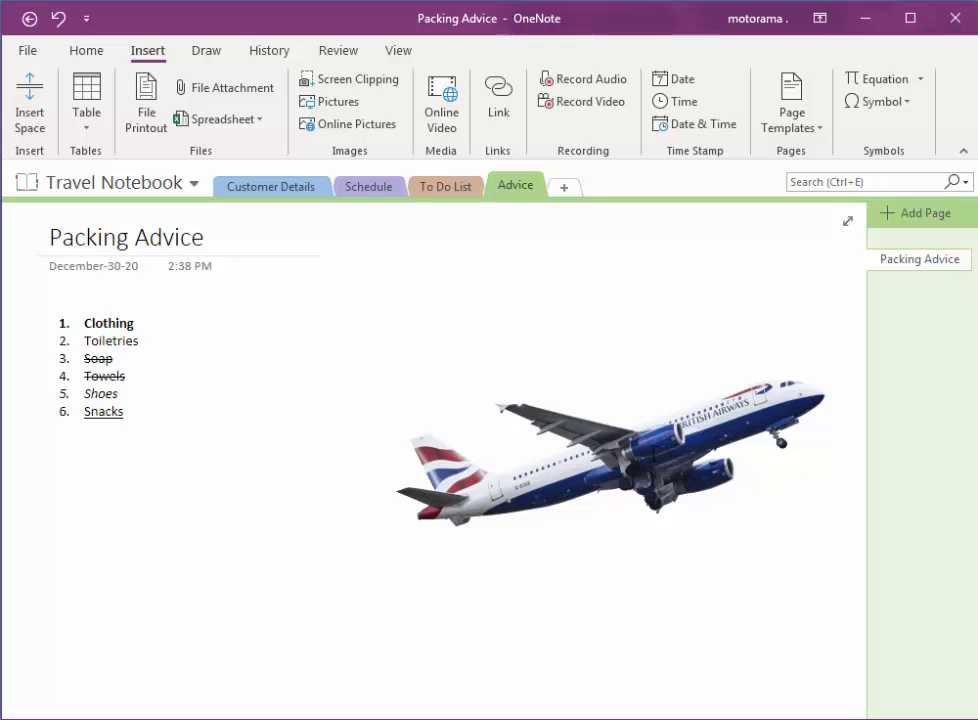
# Shrink the airplane picture to about three quarters of its size and move it close beside the numbered packing list
pyautogui.click(380, 585)
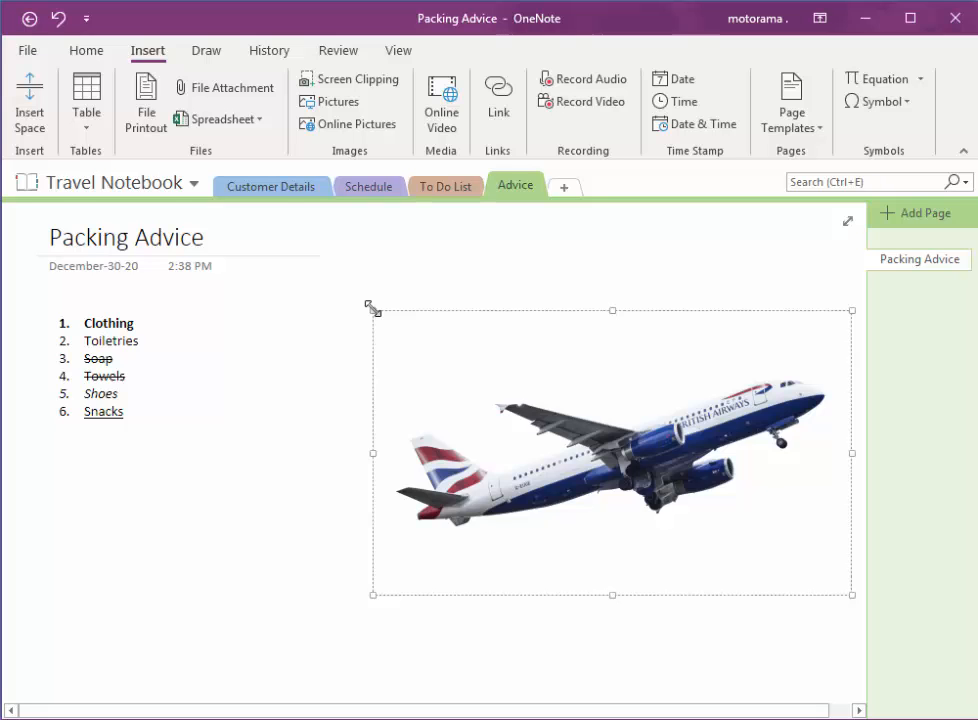
pyautogui.moveTo(371, 308); pyautogui.dragTo(483, 405)
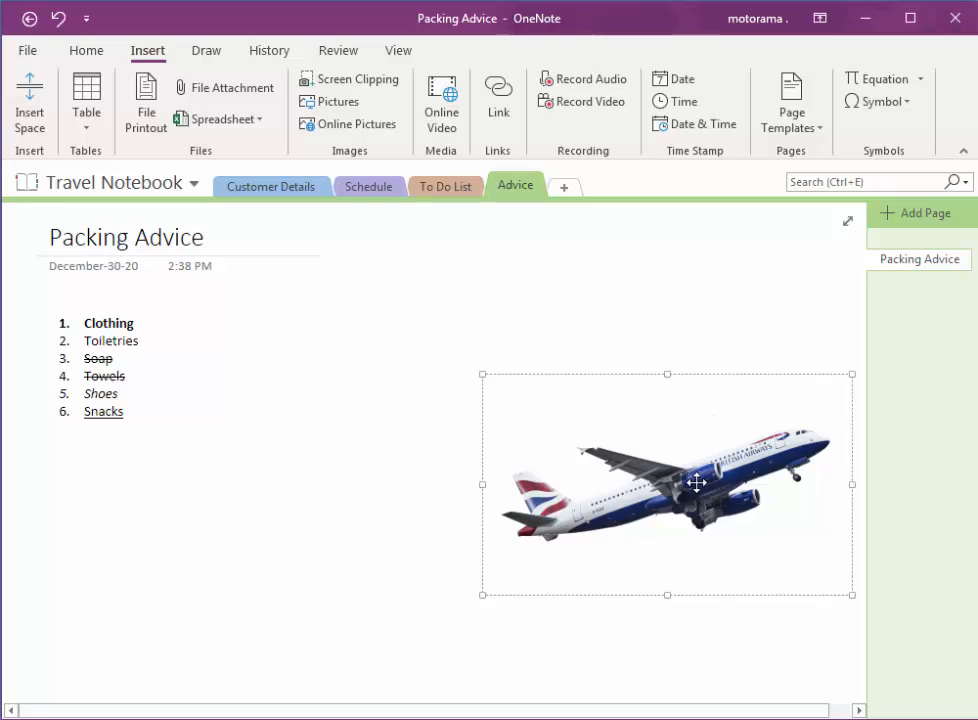
pyautogui.moveTo(695, 484); pyautogui.dragTo(459, 382)
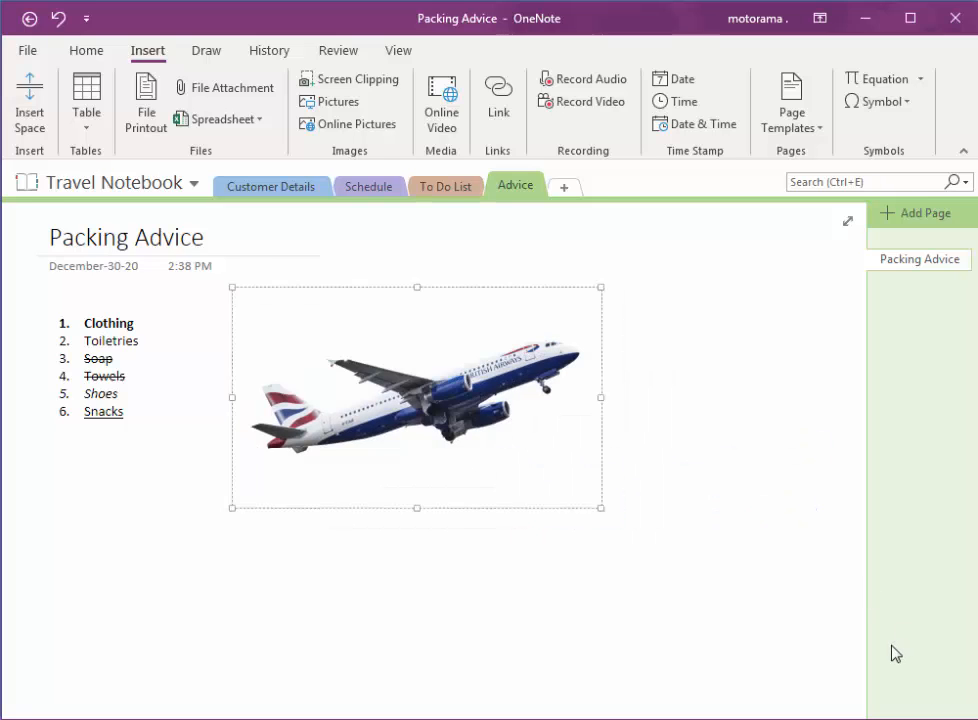